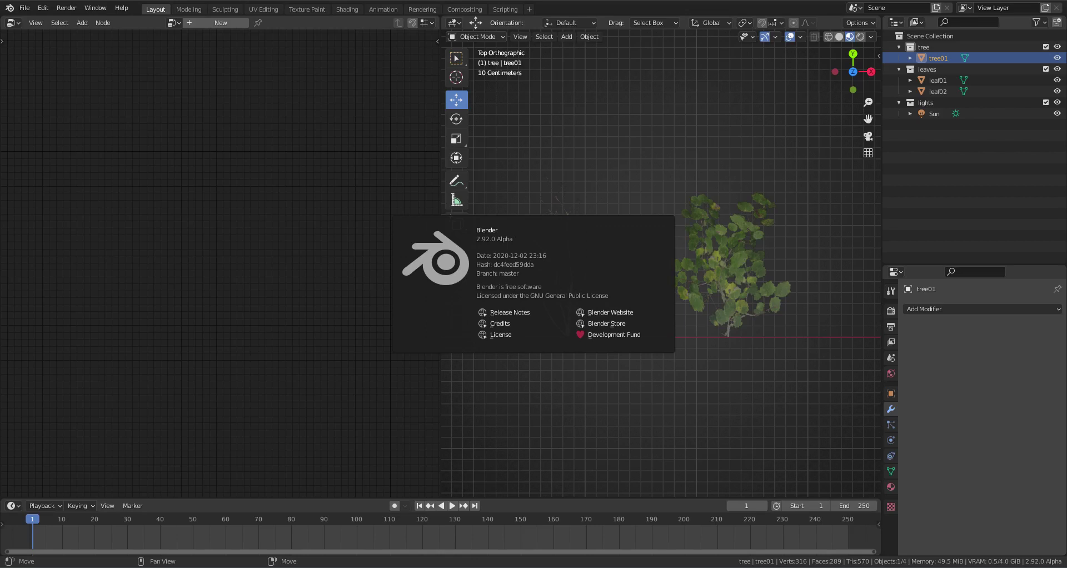
# - Dismiss the startup splash, deselect everything, and orbit to view the tree in perspective
pyautogui.press('Escape')
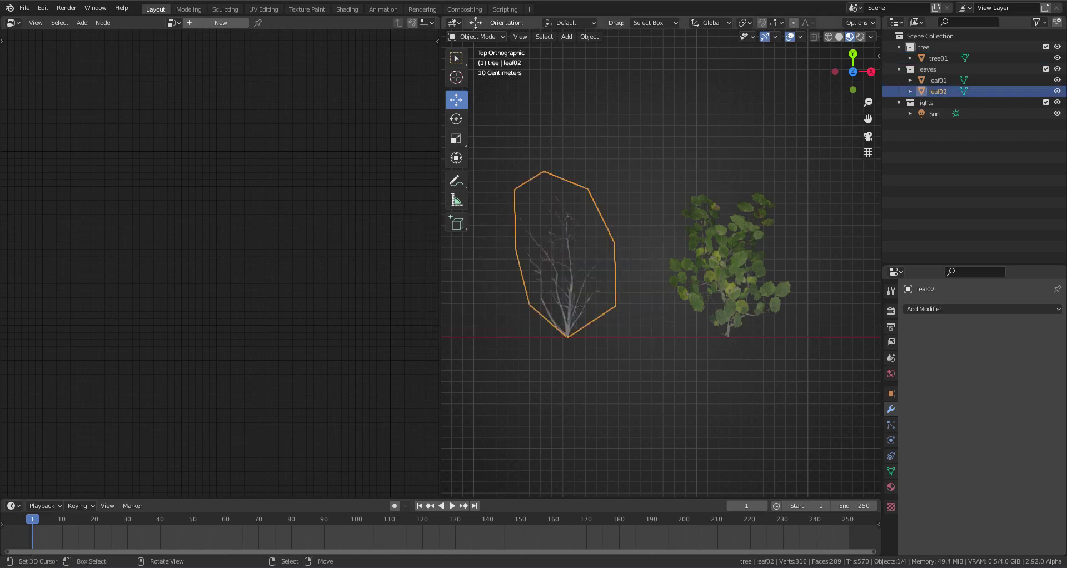
pyautogui.click(938, 80)
pyautogui.hotkey('alt', 'a')
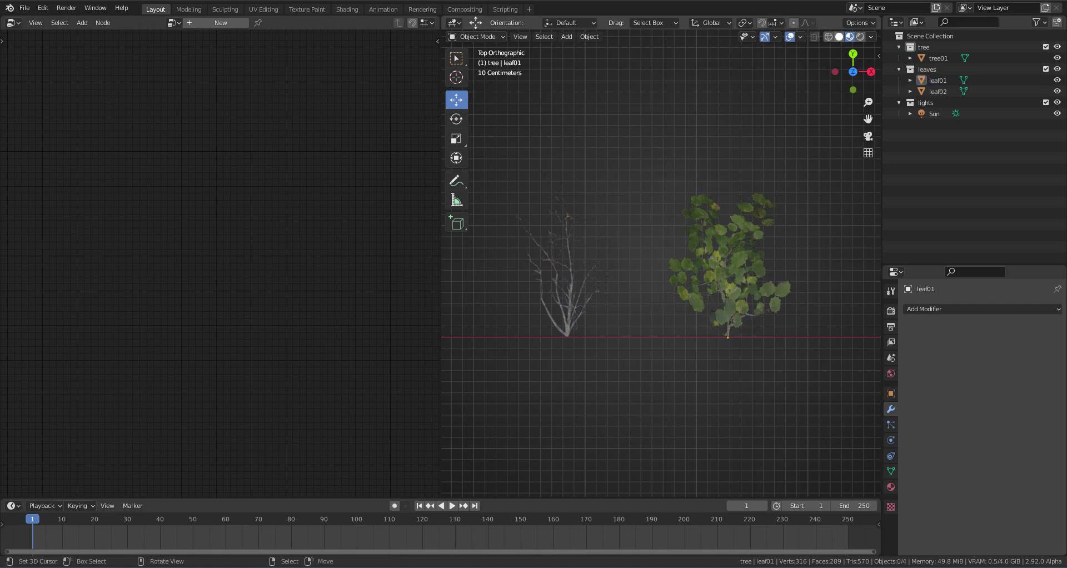
pyautogui.scroll(-3, 661, 261)
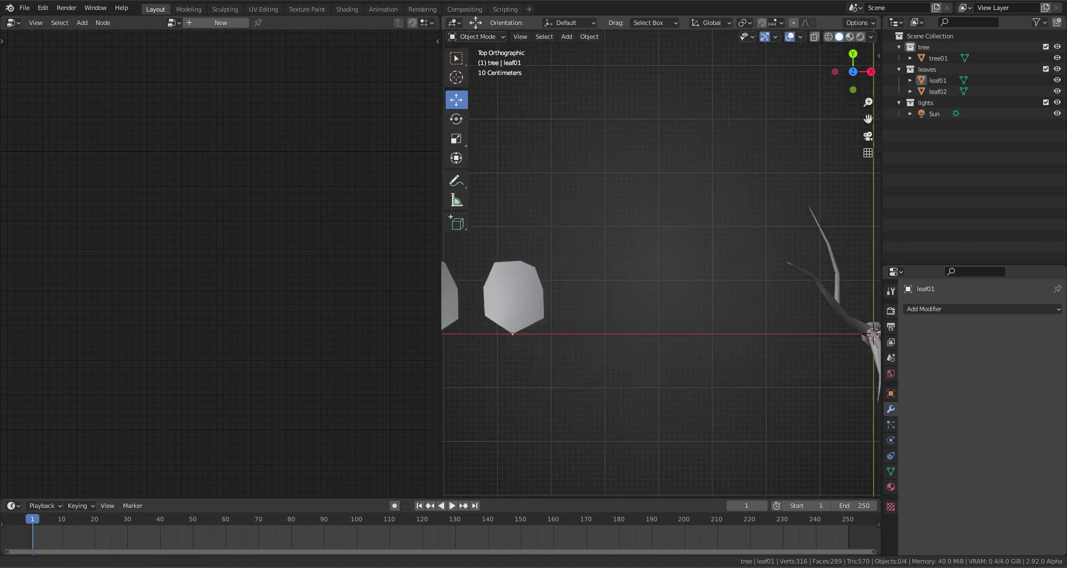
pyautogui.moveTo(662, 261)
pyautogui.mouseDown(button='middle')
pyautogui.moveTo(612, 222)
pyautogui.moveTo(639, 167)
pyautogui.mouseUp(button='middle')
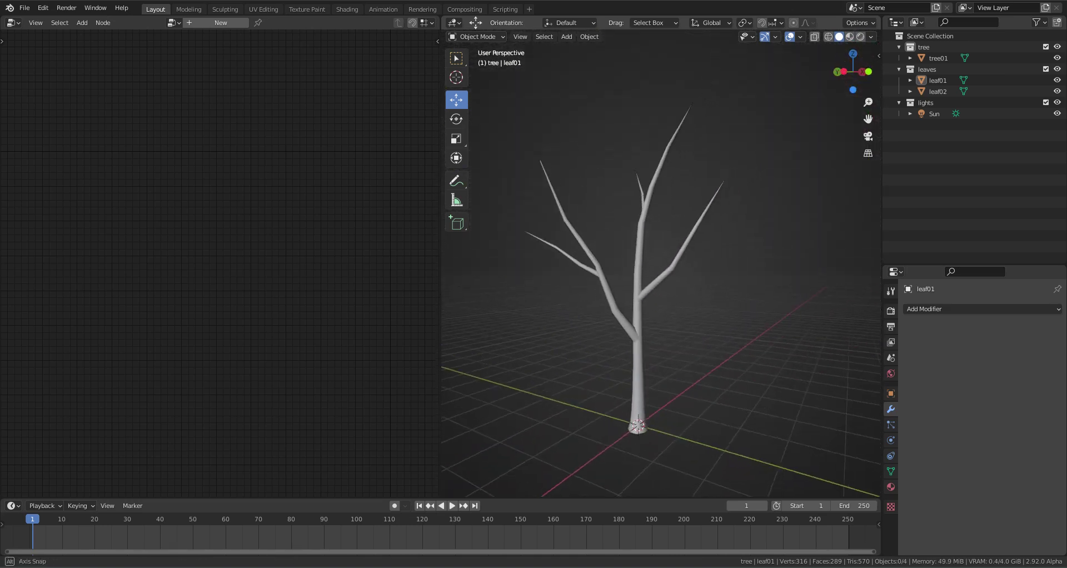
pyautogui.moveTo(639, 289); pyautogui.dragTo(622, 301, button='middle')
# - Add a Point Cloud object to the scene
pyautogui.hotkey('shift', 'a')
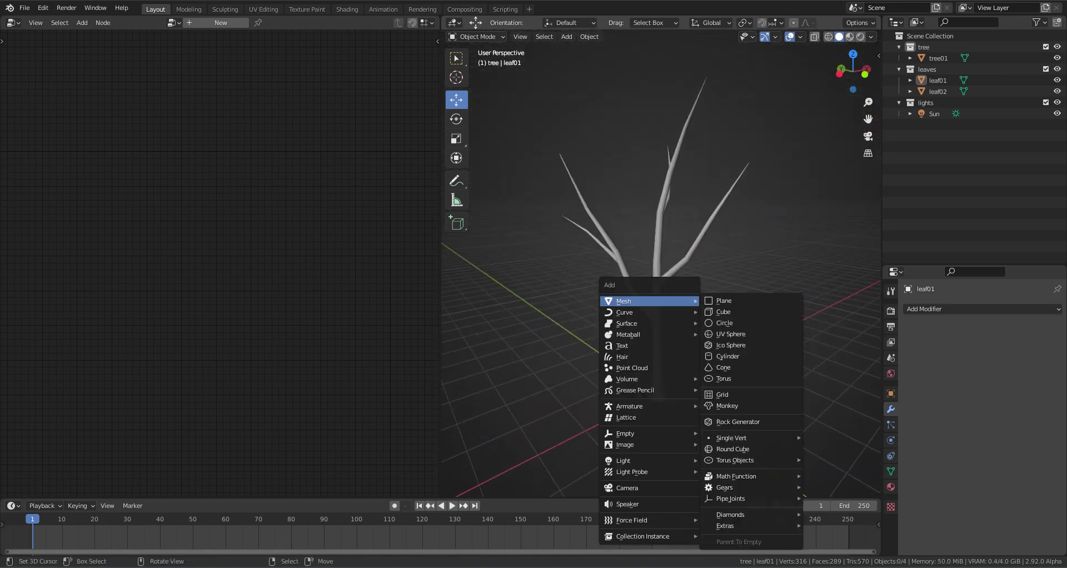
pyautogui.click(631, 368)
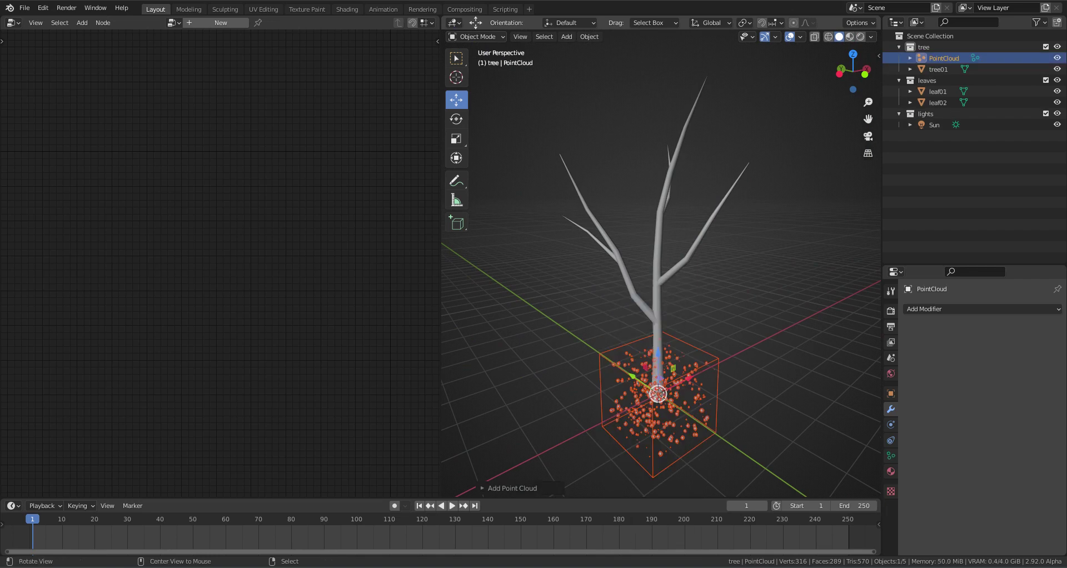
pyautogui.moveTo(667, 223); pyautogui.dragTo(672, 211, button='middle')
# - Give the point cloud a Geometry Nodes modifier
pyautogui.click(982, 309)
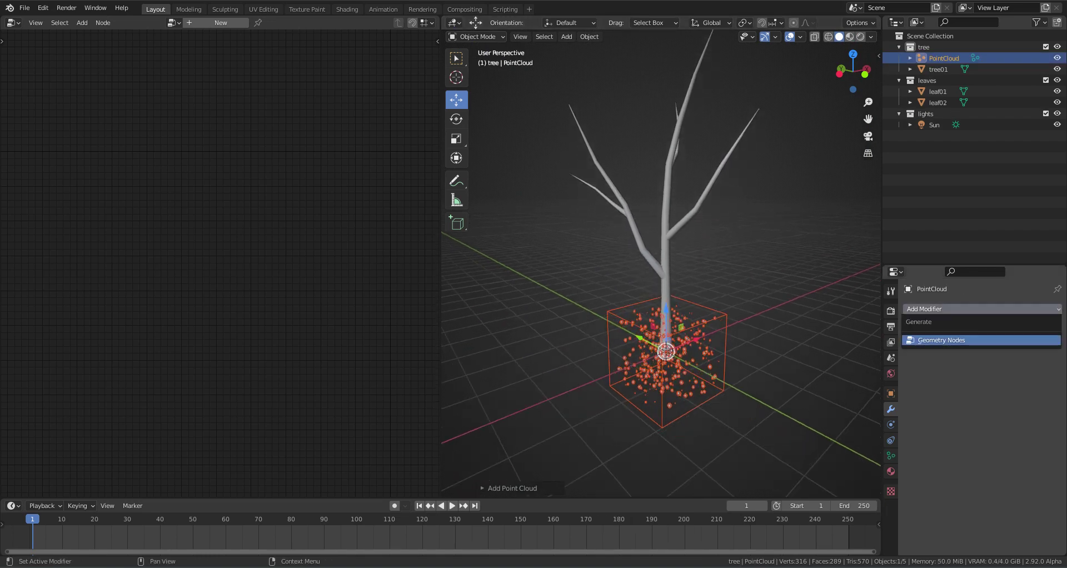
pyautogui.click(945, 339)
pyautogui.scroll(2, 195, 300)
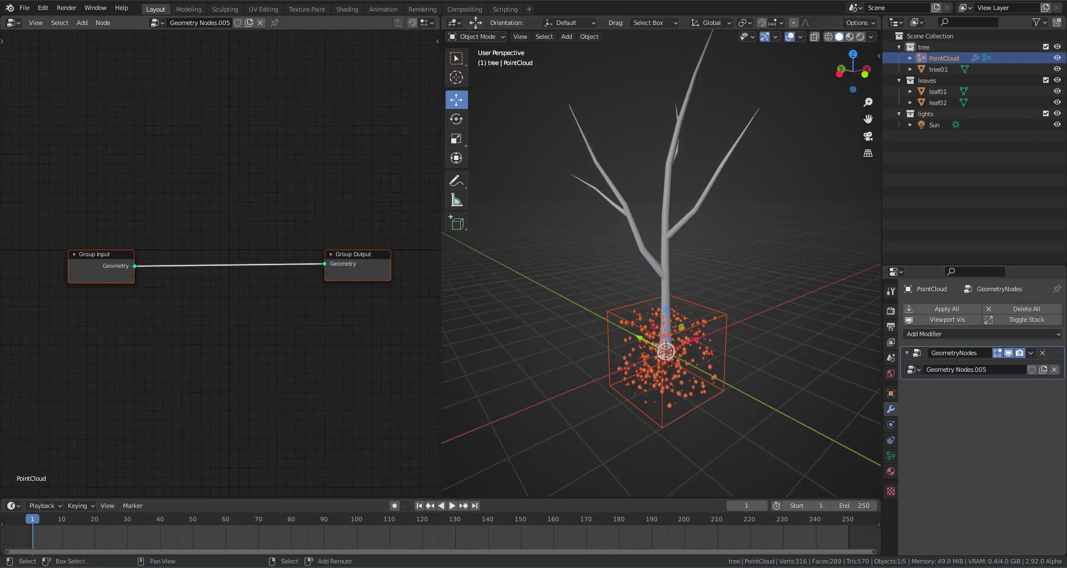
pyautogui.hotkey('shift', 'a')
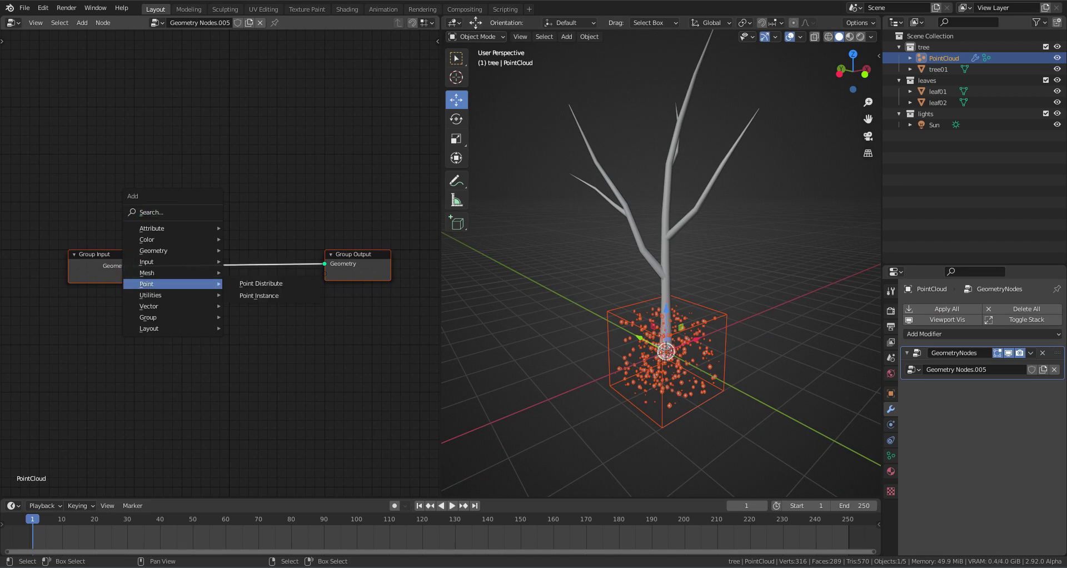
# - Add an Object Info node reading tree01 and link its Geometry to Group Output
pyautogui.click(255, 262)
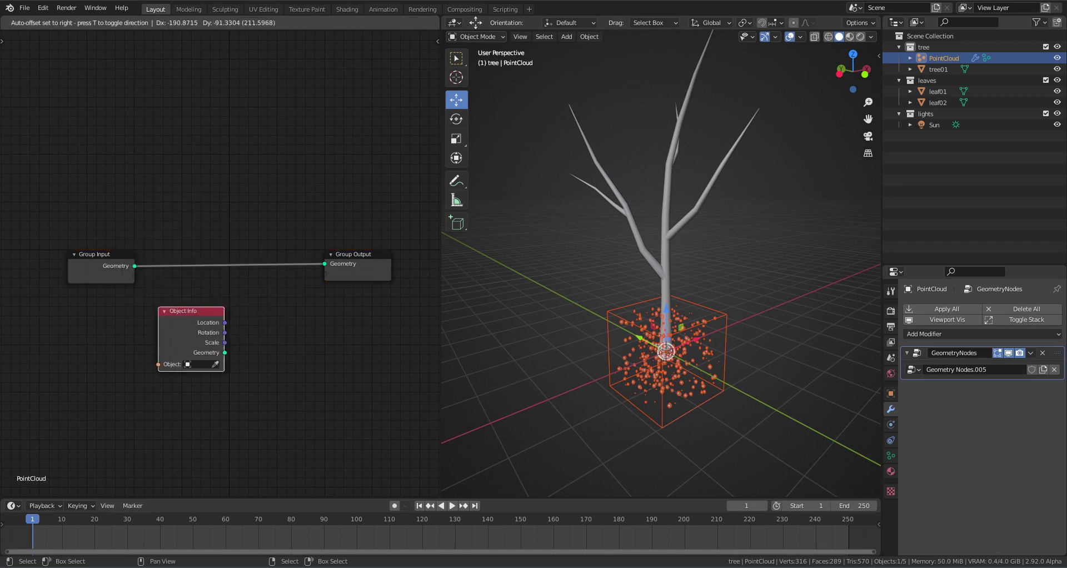
pyautogui.click(111, 300)
pyautogui.moveTo(112, 300); pyautogui.dragTo(148, 279, button='middle')
pyautogui.click(171, 330)
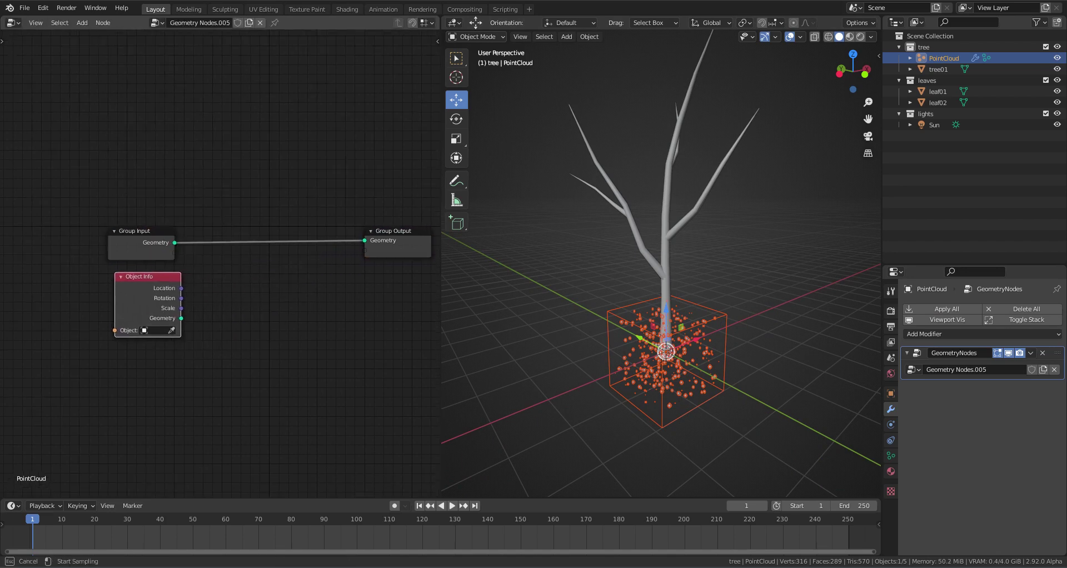
pyautogui.click(614, 181)
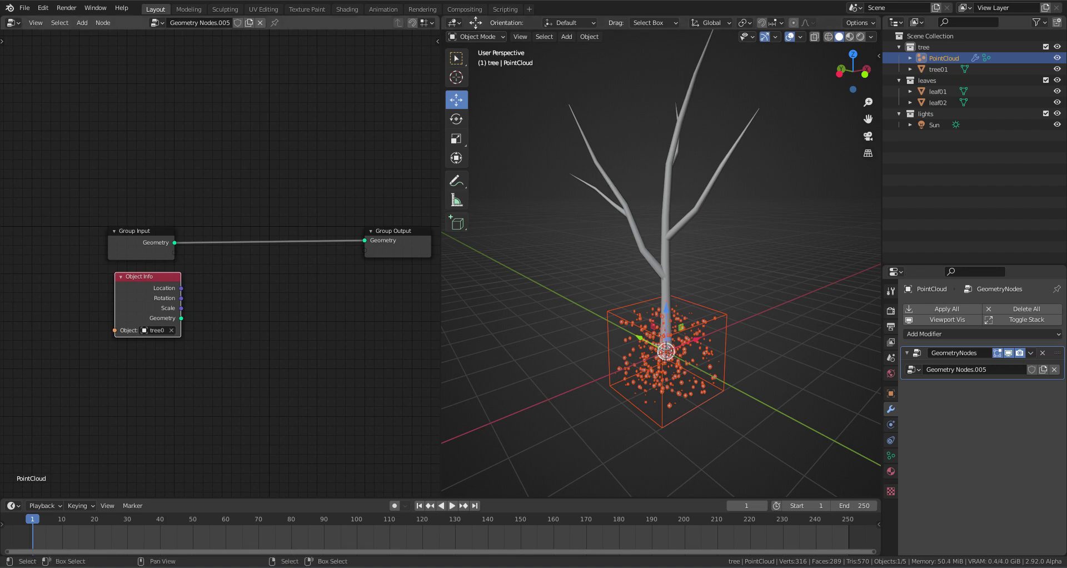
pyautogui.moveTo(181, 318); pyautogui.dragTo(364, 241)
# - Move the Group Input and Object Info nodes left, away from Group Output
pyautogui.scroll(-2, 223, 261)
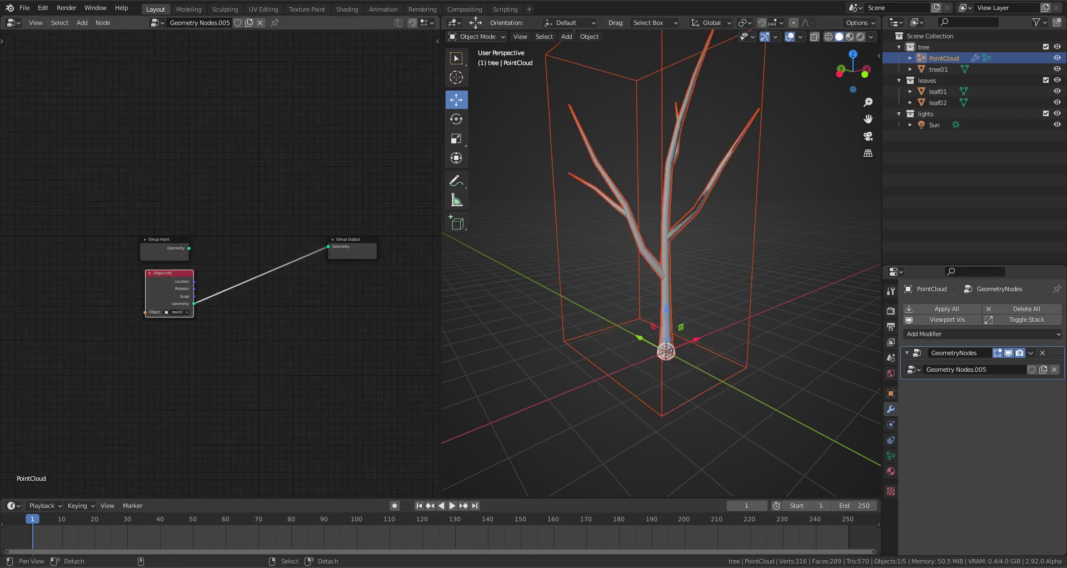
pyautogui.scroll(-2, 223, 261)
pyautogui.moveTo(146, 204)
pyautogui.mouseDown()
pyautogui.moveTo(173, 278)
pyautogui.moveTo(58, 266)
pyautogui.mouseUp()
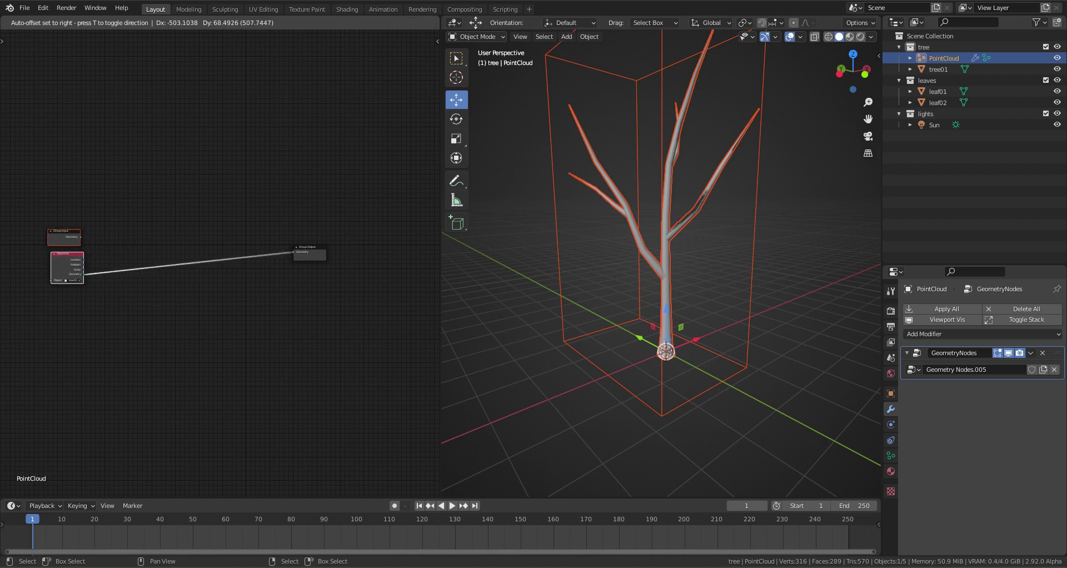
pyautogui.moveTo(222, 333); pyautogui.dragTo(324, 332, button='middle')
pyautogui.moveTo(161, 266); pyautogui.dragTo(103, 258)
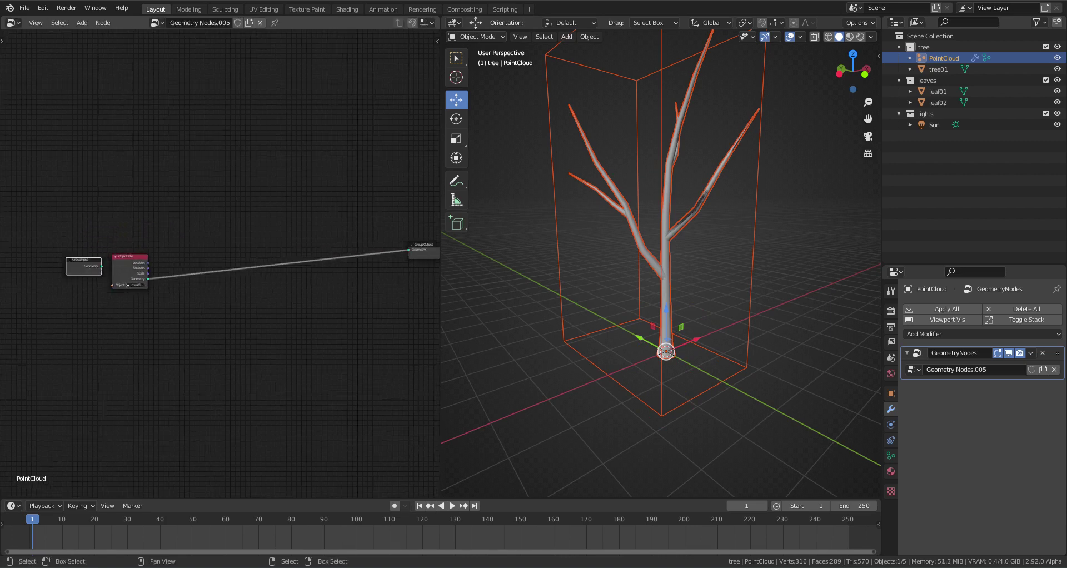
pyautogui.scroll(2, 111, 261)
# - Insert a Point Distribute node on the link to Group Output, then select tree01
pyautogui.hotkey('shift', 'a')
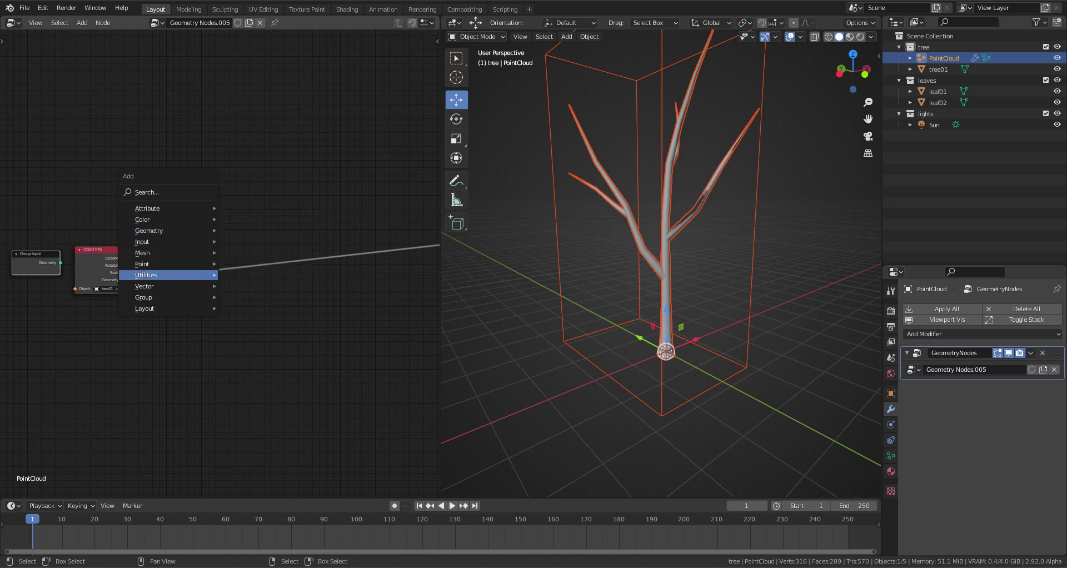
pyautogui.click(250, 265)
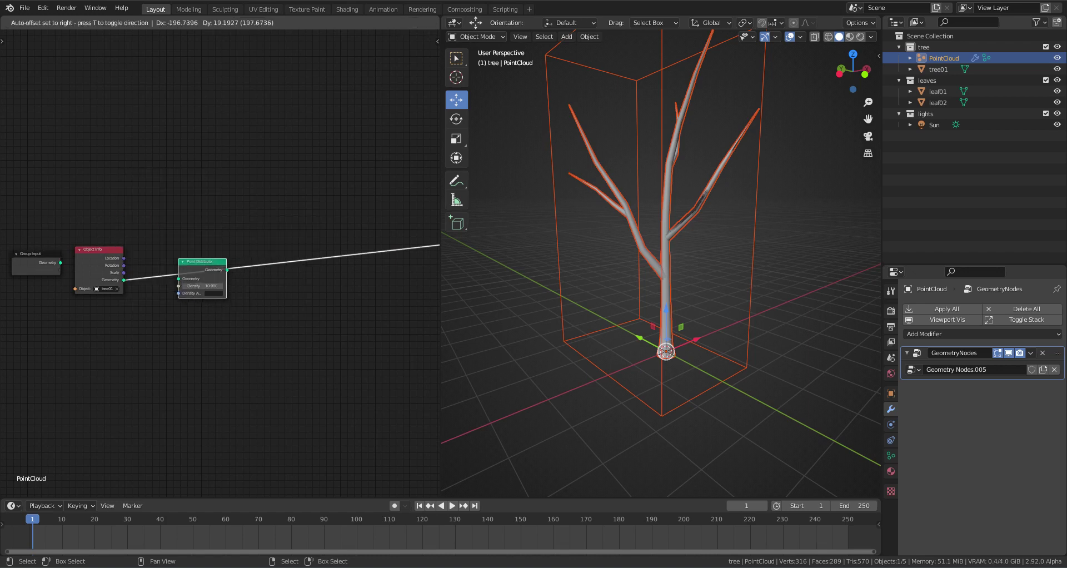
pyautogui.click(186, 278)
pyautogui.scroll(1, 86, 344)
pyautogui.scroll(1, 86, 345)
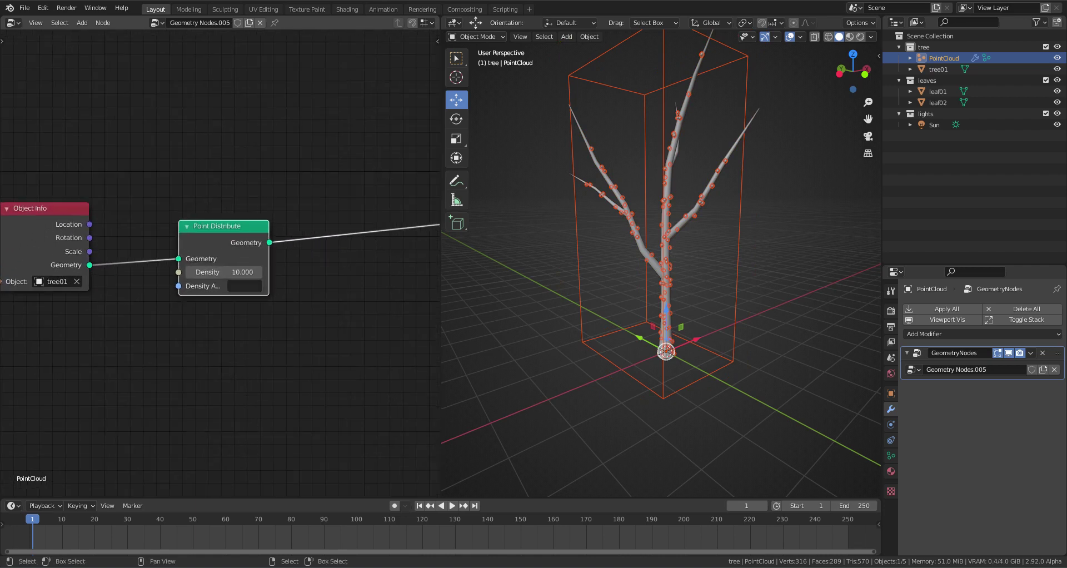
pyautogui.click(665, 266)
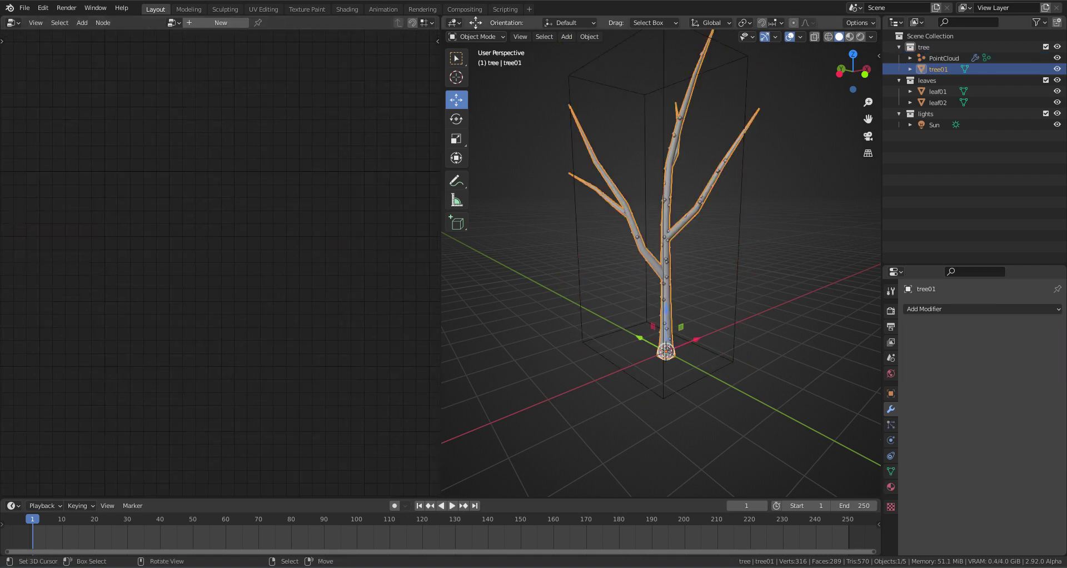
# - Put tree01 into Edit Mode from the front view and add a new vertex group
pyautogui.press('KP_1')
pyautogui.hotkey('ctrl', 'Tab')
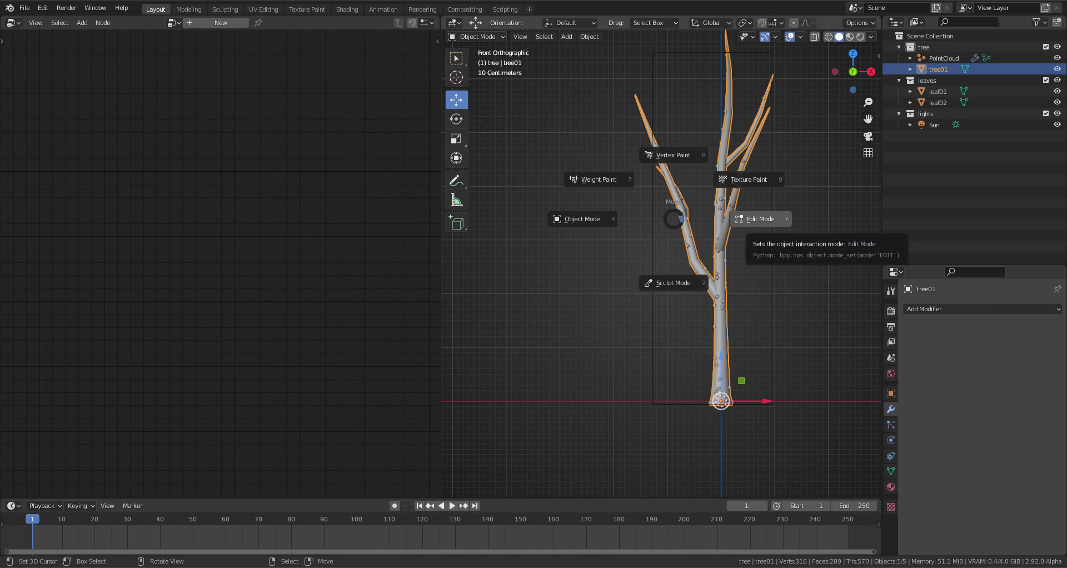
pyautogui.click(752, 217)
pyautogui.keyDown('shift'); pyautogui.moveTo(752, 216); pyautogui.dragTo(701, 232, button='middle'); pyautogui.keyUp('shift')
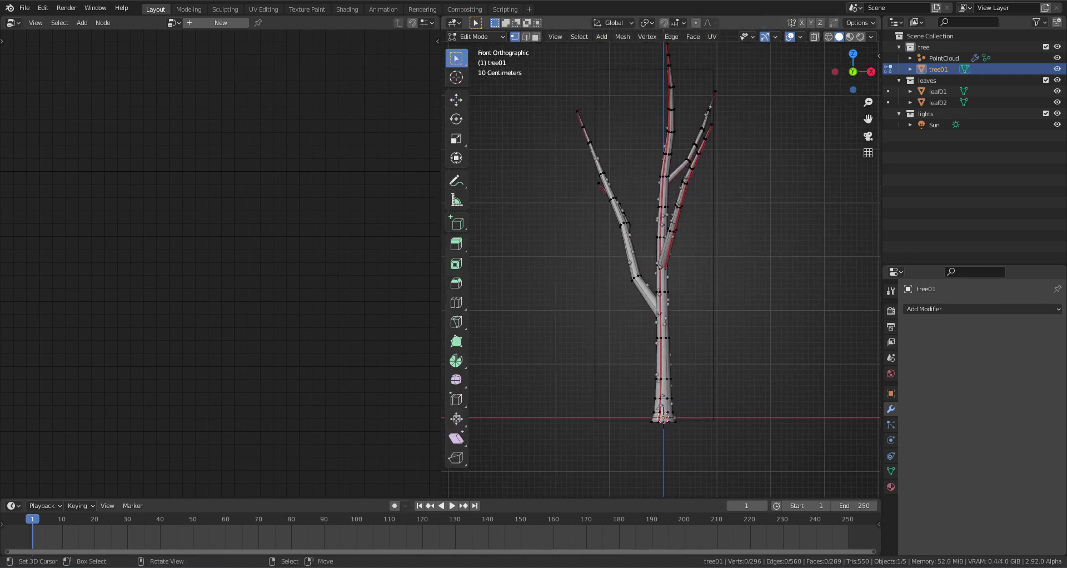
pyautogui.click(891, 471)
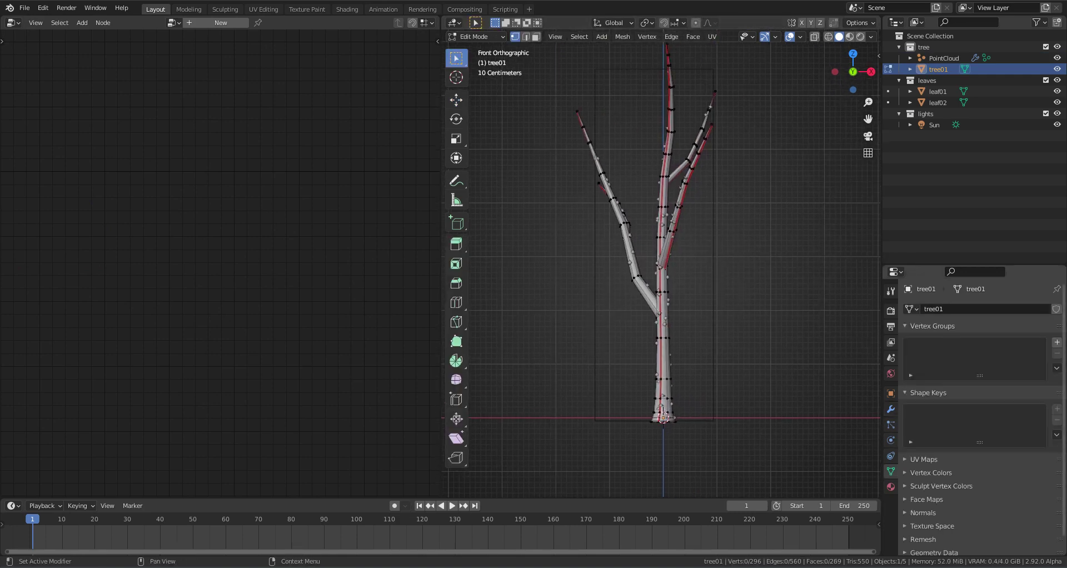
pyautogui.click(1057, 342)
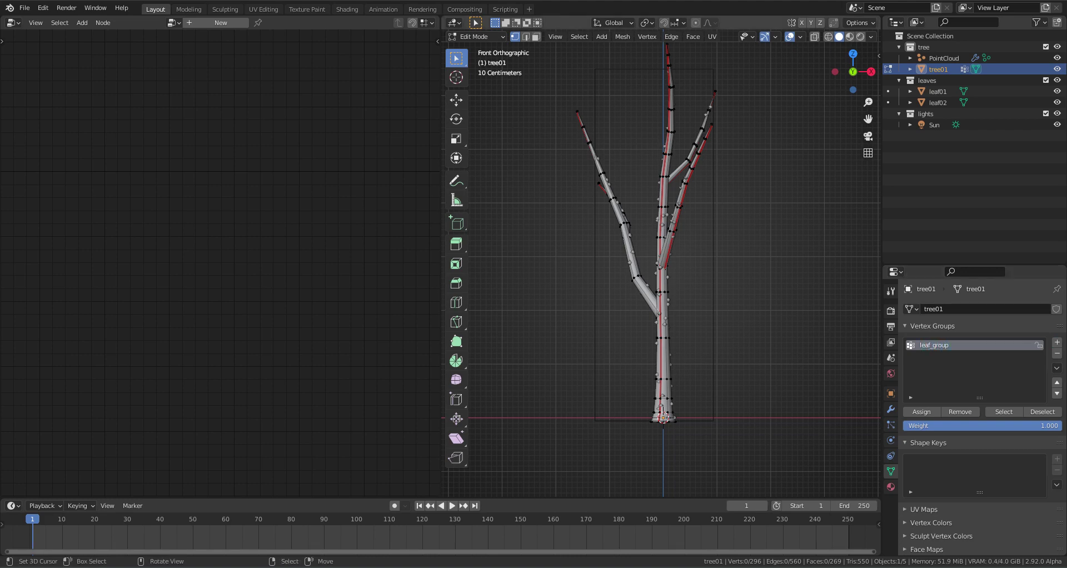
# - Circle-select all of the tree's branch vertices in wireframe view
pyautogui.scroll(-2, 661, 264)
pyautogui.hotkey('shift', 'z')
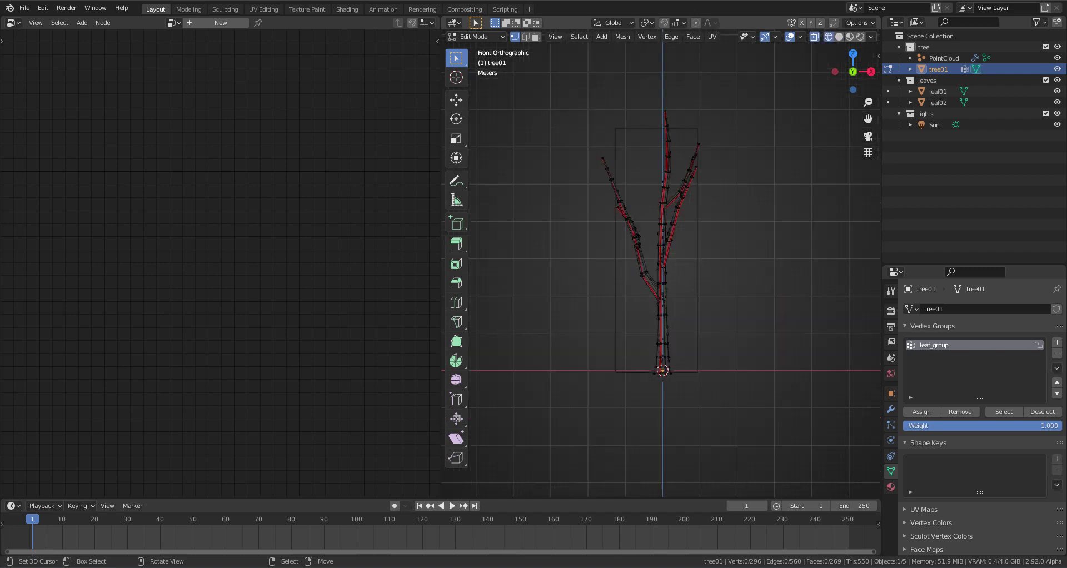
pyautogui.press('c')
pyautogui.scroll(-5, 639, 170)
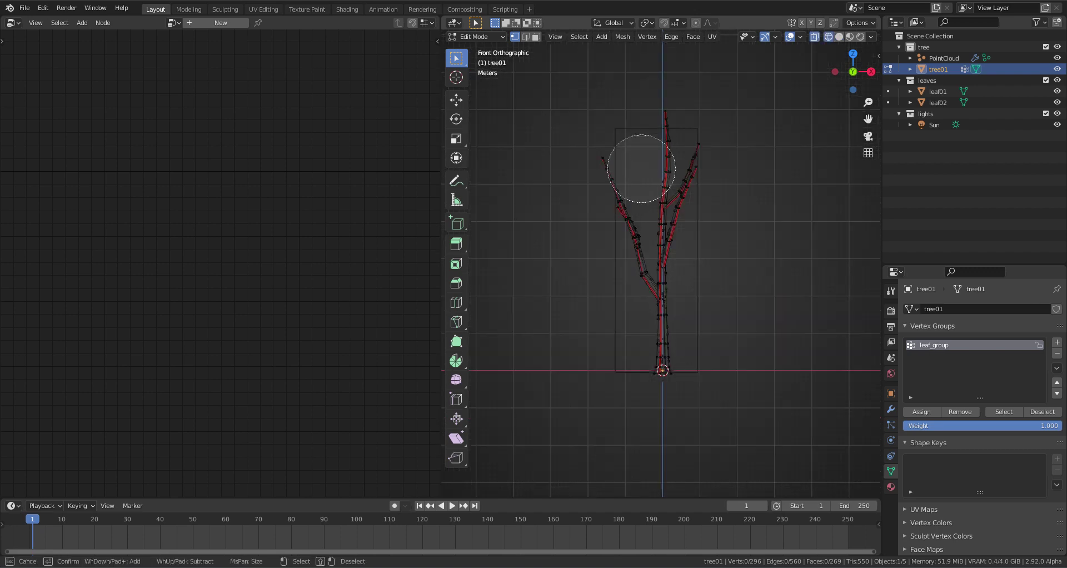
pyautogui.moveTo(661, 131)
pyautogui.mouseDown()
pyautogui.moveTo(691, 189)
pyautogui.moveTo(632, 203)
pyautogui.moveTo(631, 239)
pyautogui.mouseUp()
pyautogui.press('Escape')
pyautogui.moveTo(632, 238); pyautogui.dragTo(729, 258, button='middle')
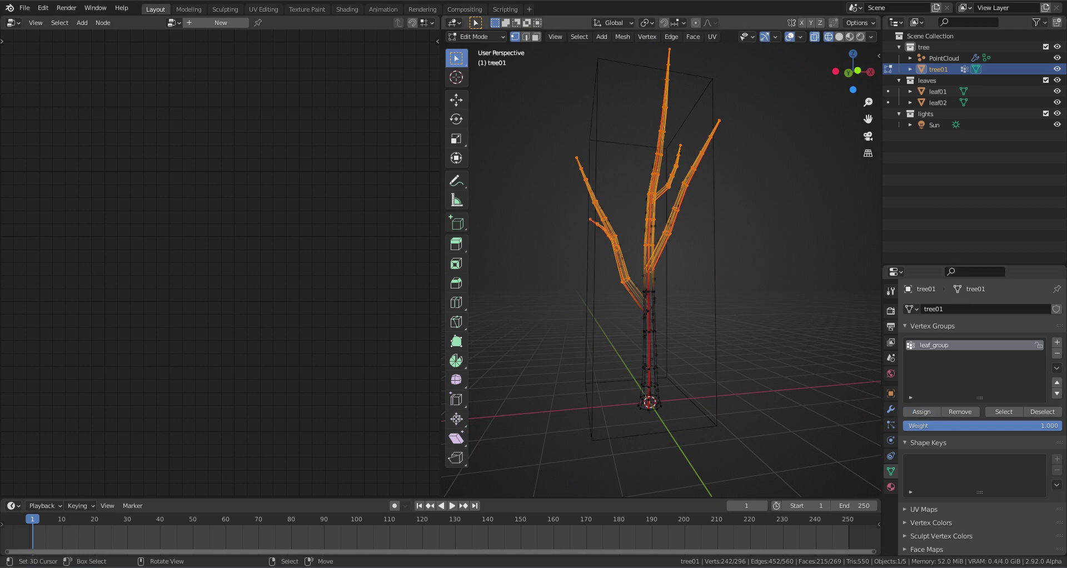
# - Return tree01 to Object Mode and turn off X-ray so it displays solid
pyautogui.hotkey('ctrl', 'Tab')
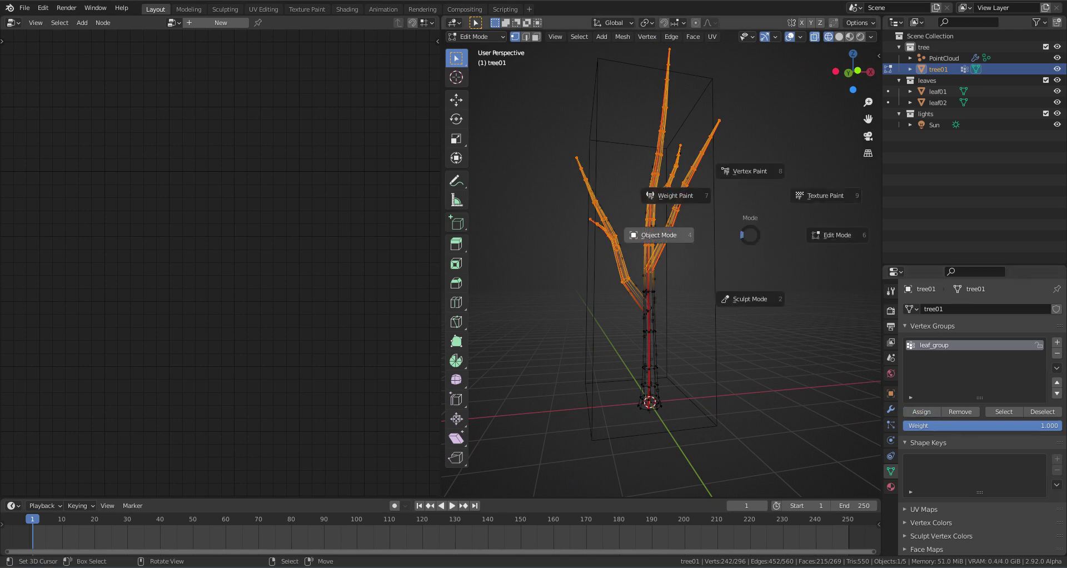
pyautogui.click(659, 235)
pyautogui.moveTo(662, 278)
pyautogui.mouseDown(button='middle')
pyautogui.moveTo(684, 266)
pyautogui.moveTo(650, 256)
pyautogui.mouseUp(button='middle')
pyautogui.hotkey('alt', 'z')
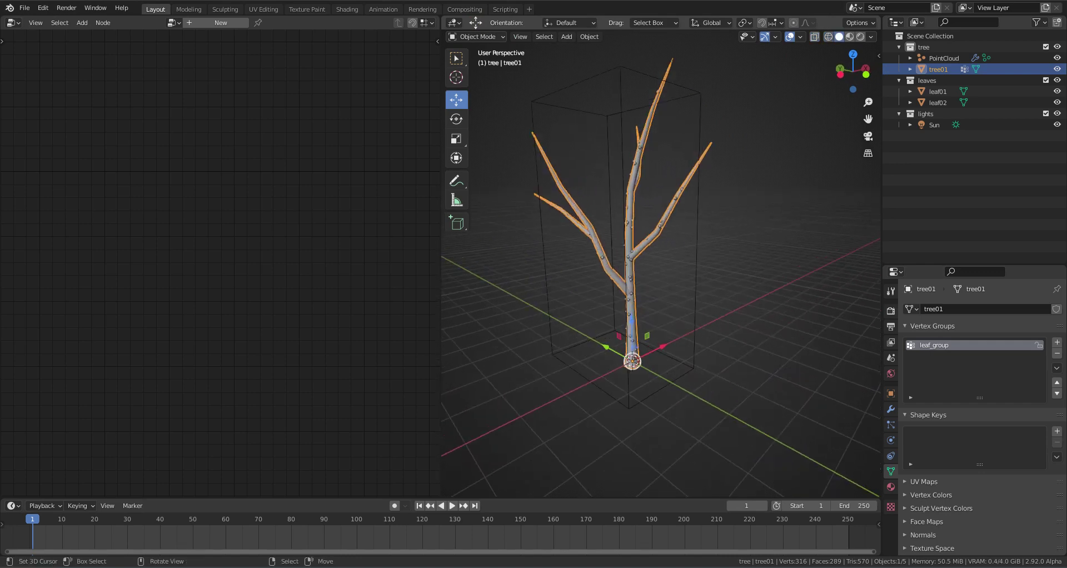
# - Set Point Distribute's density attribute on the PointCloud to leaf_group
pyautogui.click(943, 57)
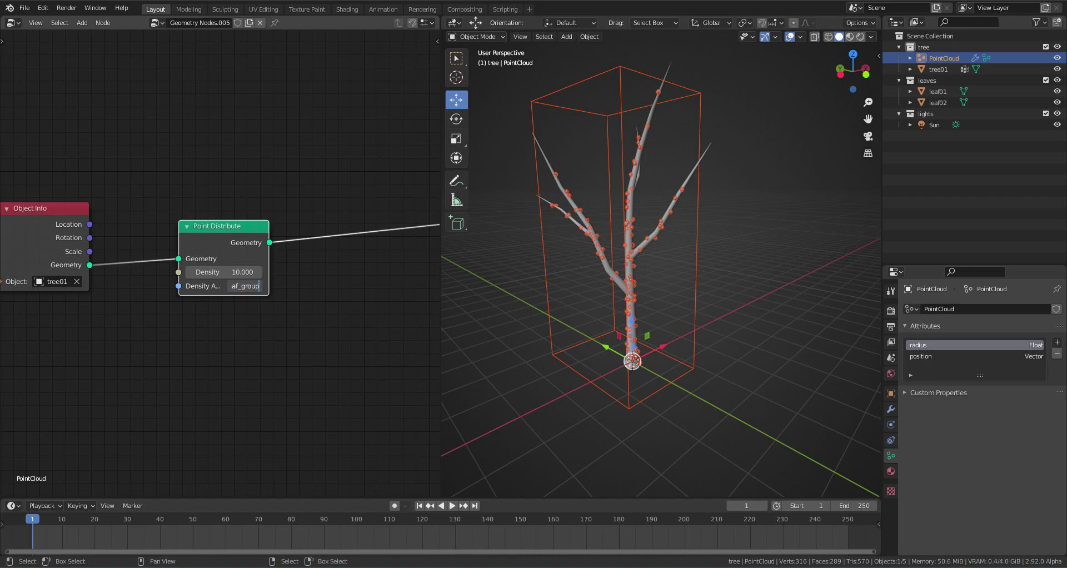
pyautogui.press('Return')
pyautogui.moveTo(661, 267); pyautogui.dragTo(695, 250, button='middle')
# - Add a Point Instance node after Point Distribute that instances leaf01, and tidy the graph
pyautogui.moveTo(271, 135); pyautogui.dragTo(167, 152, button='middle')
pyautogui.hotkey('shift', 'a')
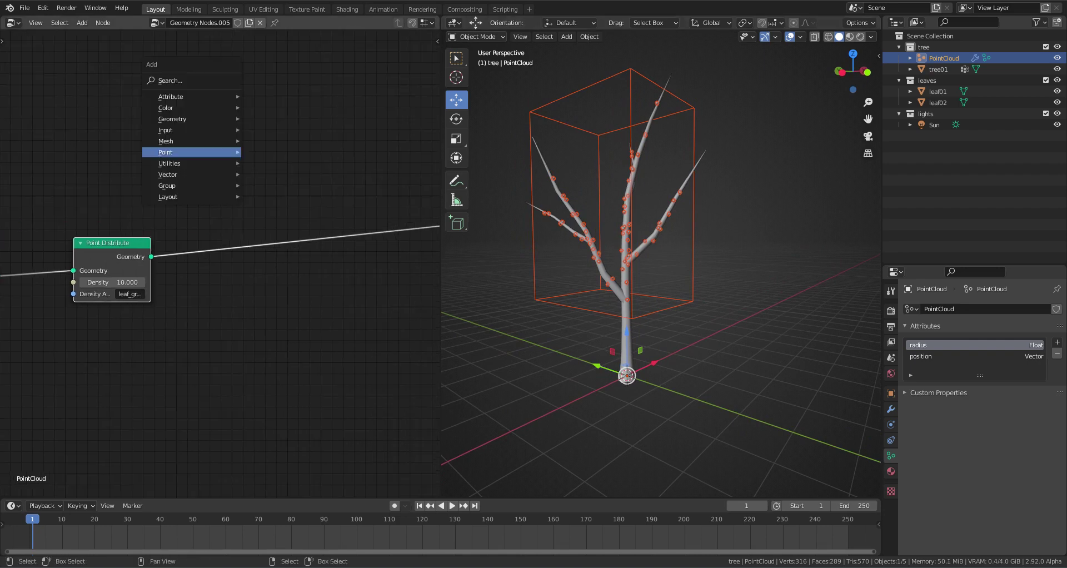
pyautogui.click(278, 164)
pyautogui.click(321, 261)
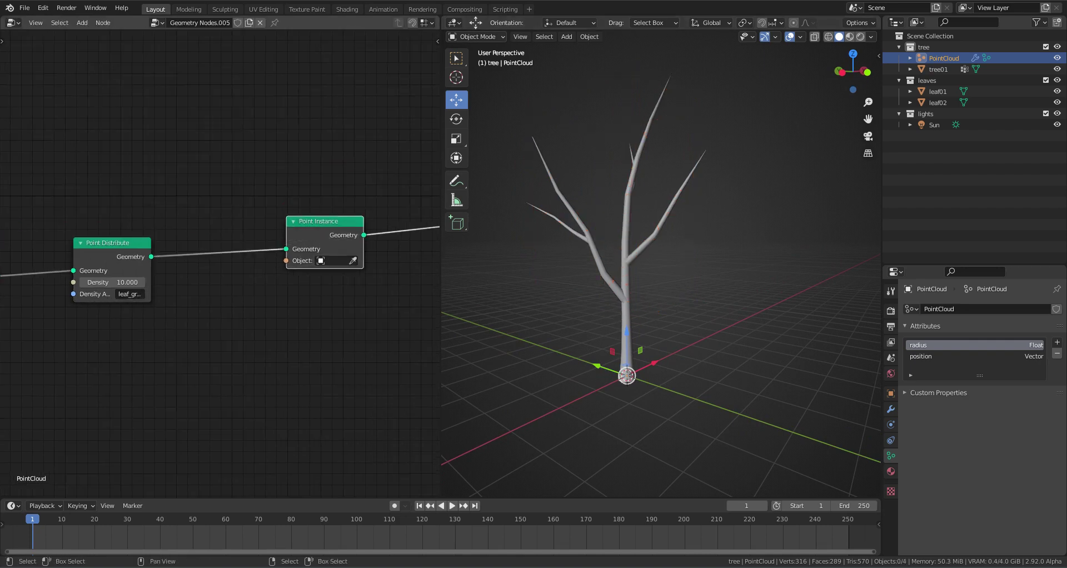
pyautogui.click(321, 260)
pyautogui.click(333, 277)
pyautogui.scroll(-1, 334, 277)
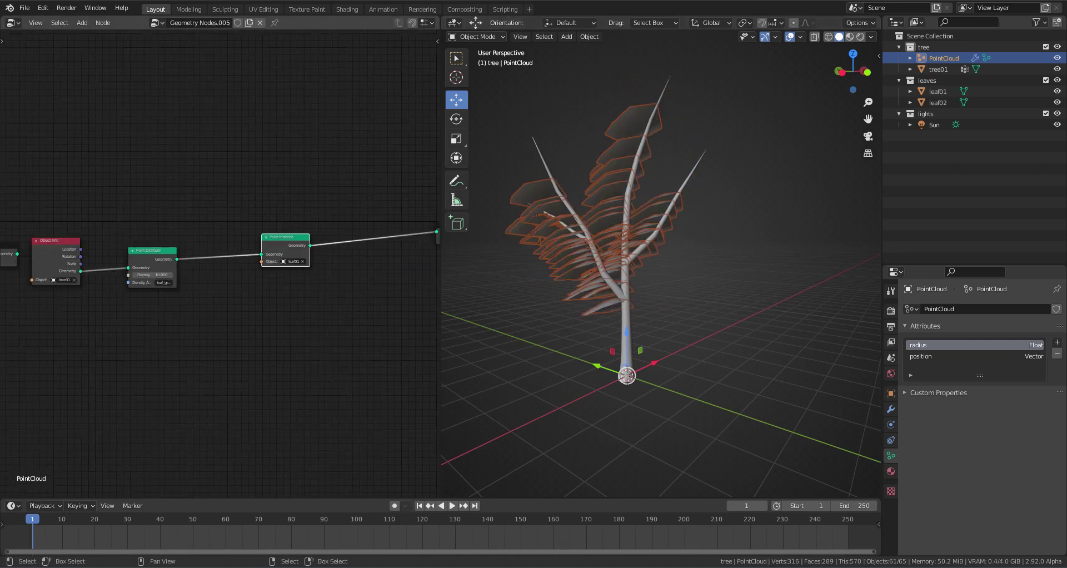
pyautogui.scroll(-2, 334, 278)
pyautogui.moveTo(191, 248); pyautogui.dragTo(296, 236)
pyautogui.moveTo(222, 333); pyautogui.dragTo(357, 328, button='middle')
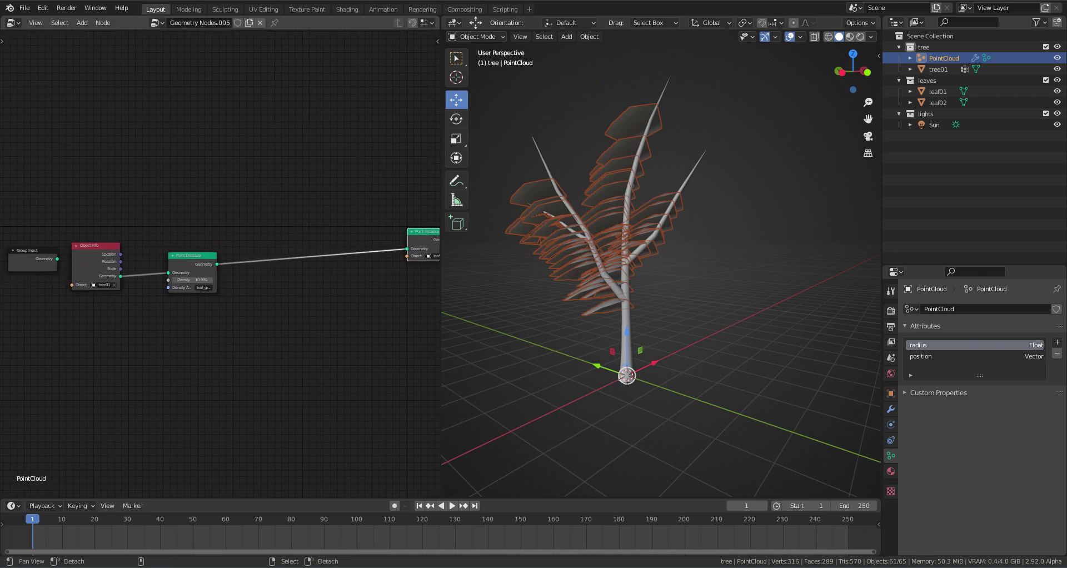
pyautogui.moveTo(274, 200); pyautogui.dragTo(255, 197, button='middle')
# - Insert a Random Attribute on scale before Point Instance, ranging from 0.4 to 1.0
pyautogui.hotkey('shift', 'a')
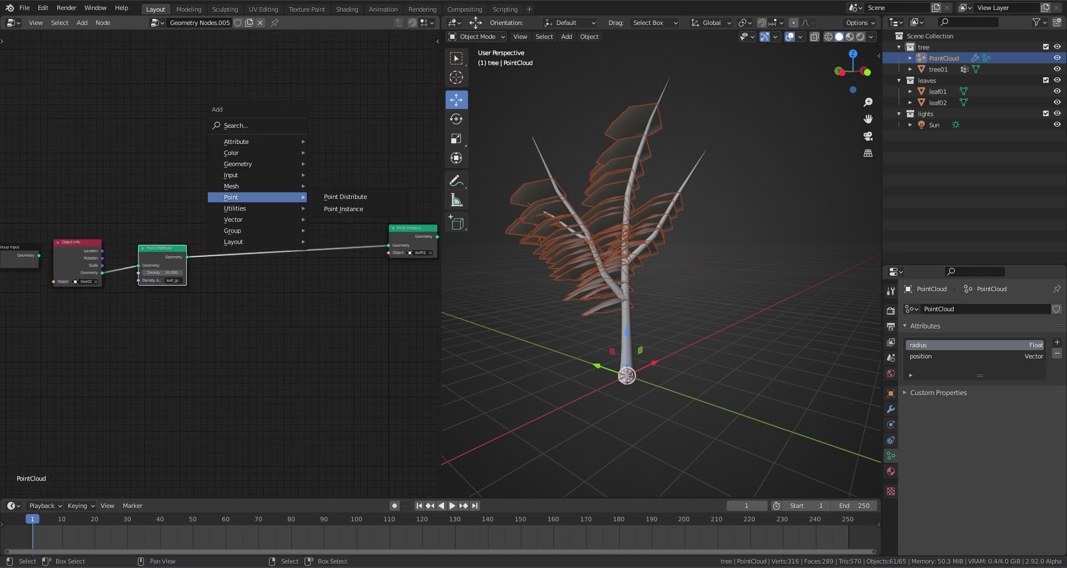
pyautogui.click(348, 153)
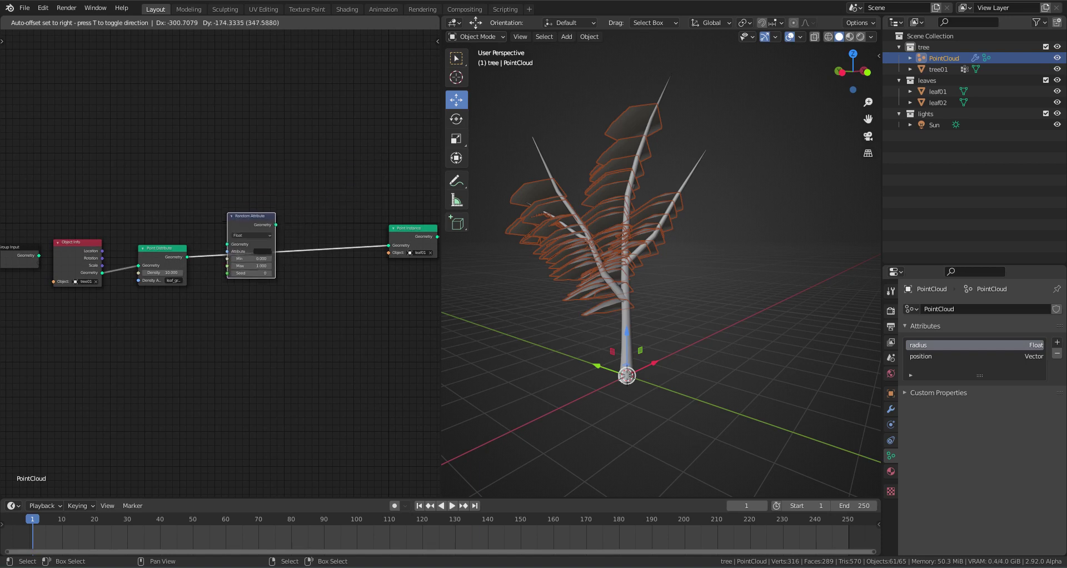
pyautogui.click(250, 233)
pyautogui.scroll(2, 250, 233)
pyautogui.write('scal')
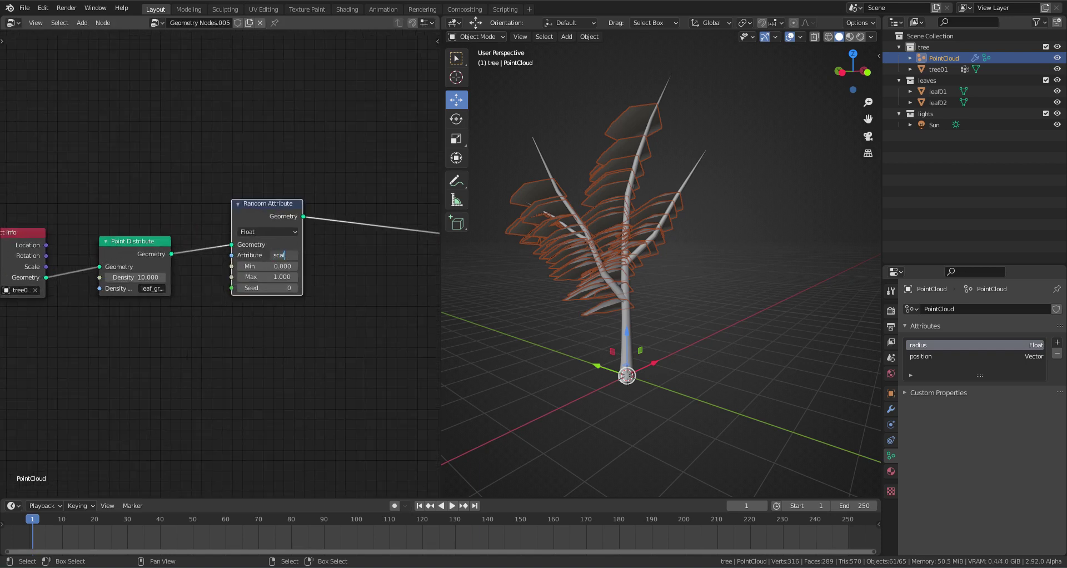
pyautogui.write('e')
pyautogui.press('Return')
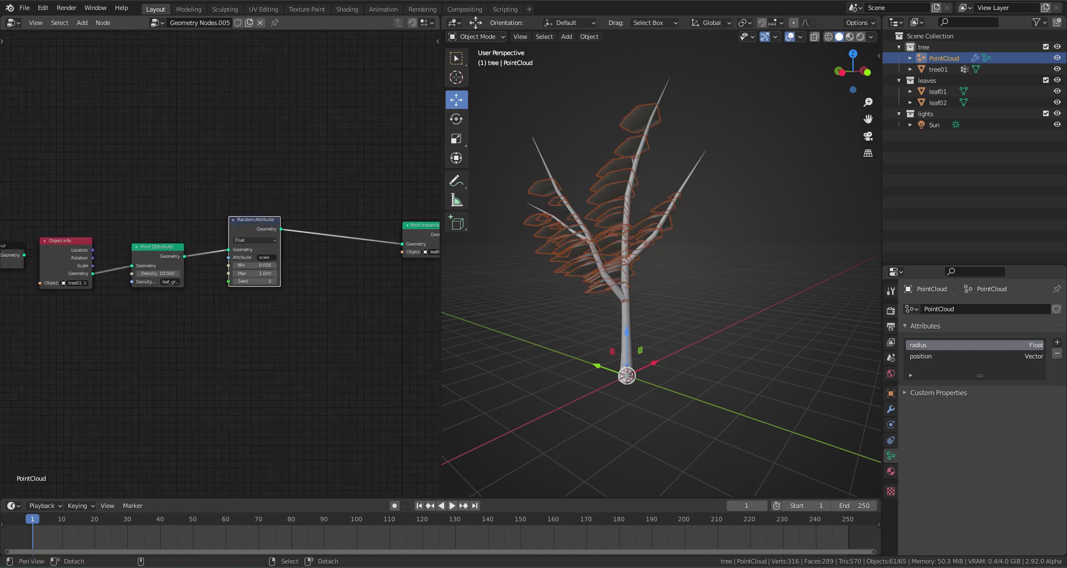
pyautogui.moveTo(222, 333); pyautogui.dragTo(147, 334, button='middle')
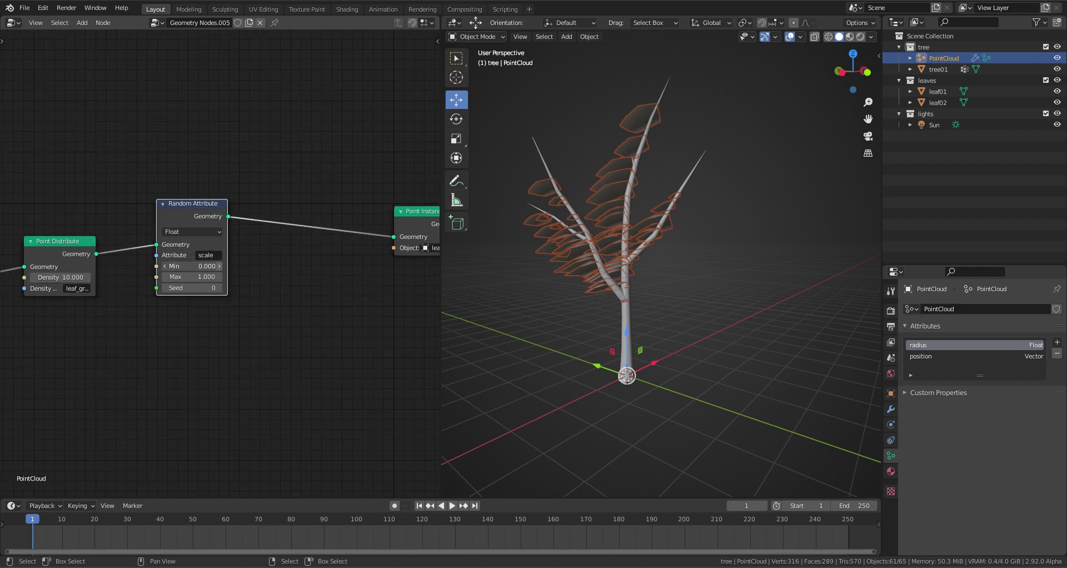
pyautogui.moveTo(192, 266); pyautogui.dragTo(224, 266)
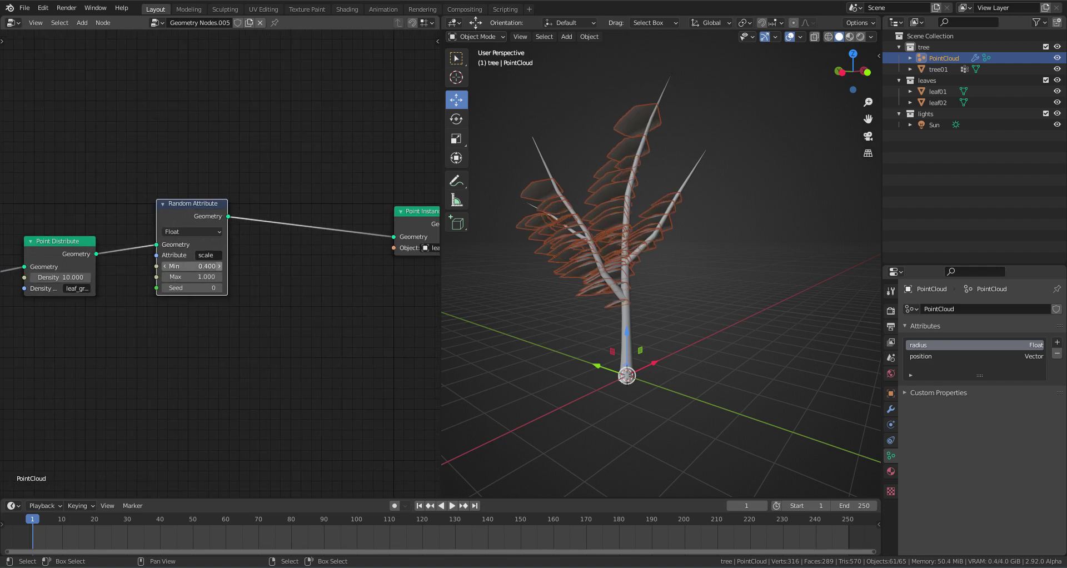
pyautogui.hotkey('shift', 'a')
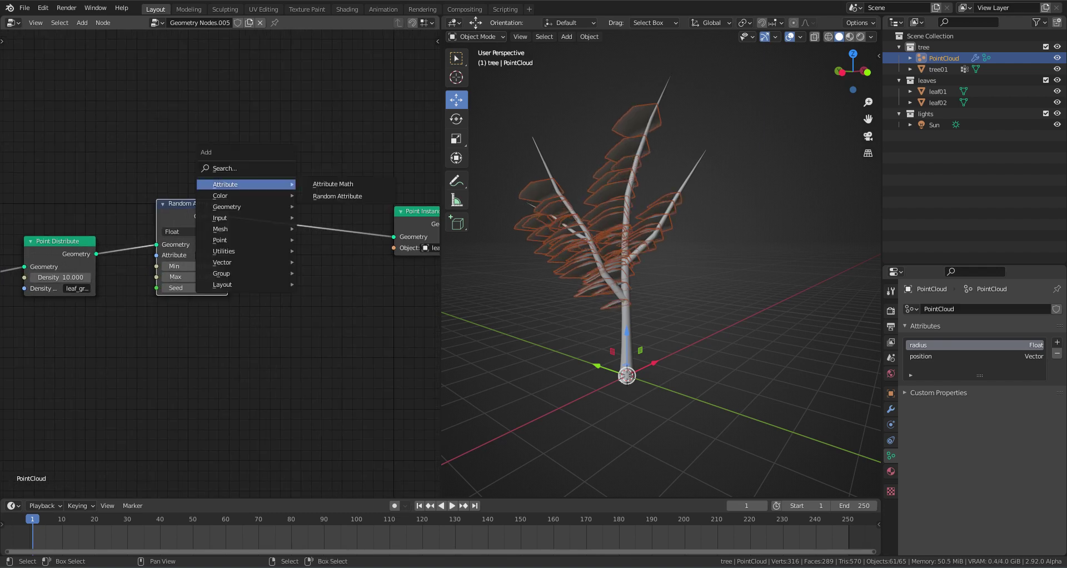
# - Add a vector Random Attribute on rotation, min 0.6/0.7/0.9 to max 1.6/2.0/1.9
pyautogui.click(337, 196)
pyautogui.click(316, 247)
pyautogui.click(317, 234)
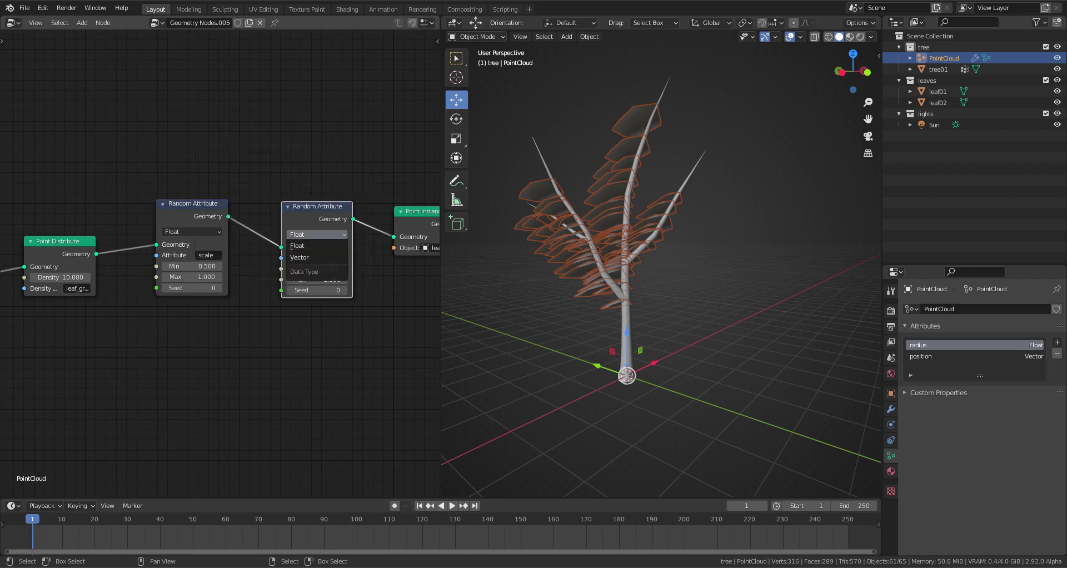
pyautogui.click(317, 258)
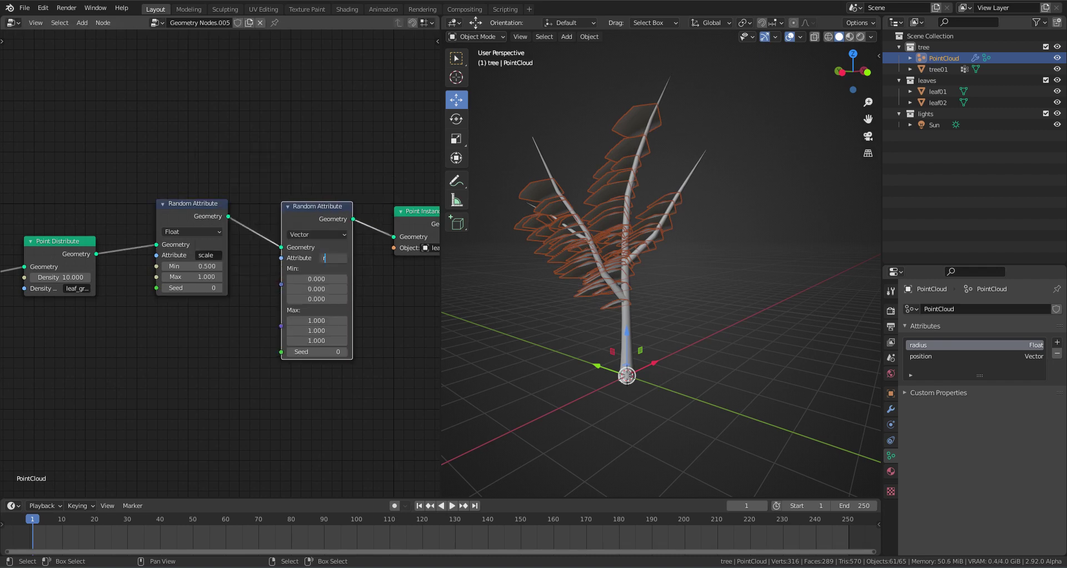
pyautogui.write('rotation')
pyautogui.press('Return')
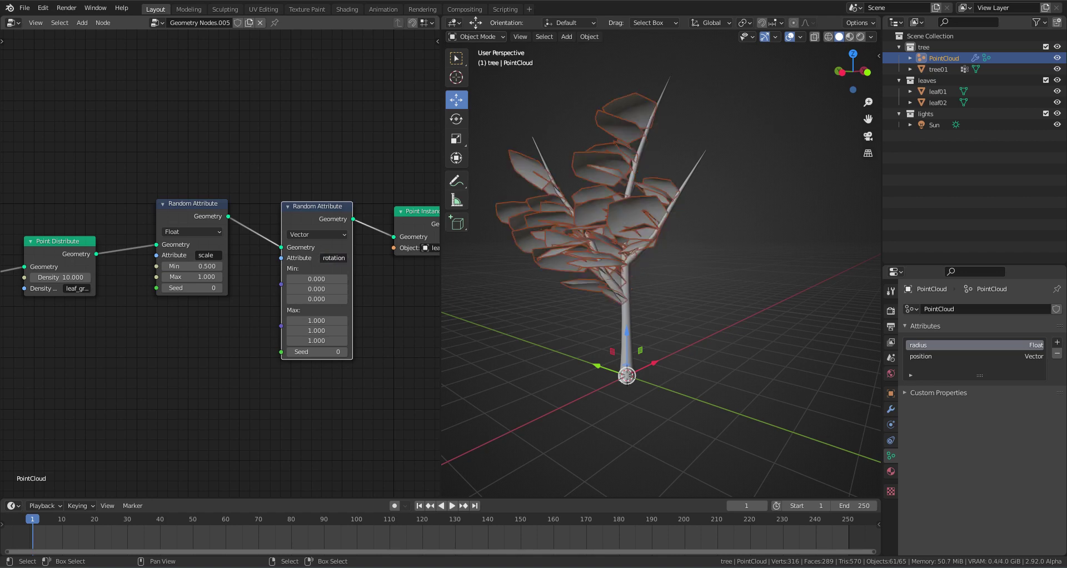
pyautogui.moveTo(317, 278); pyautogui.dragTo(324, 248, button='middle')
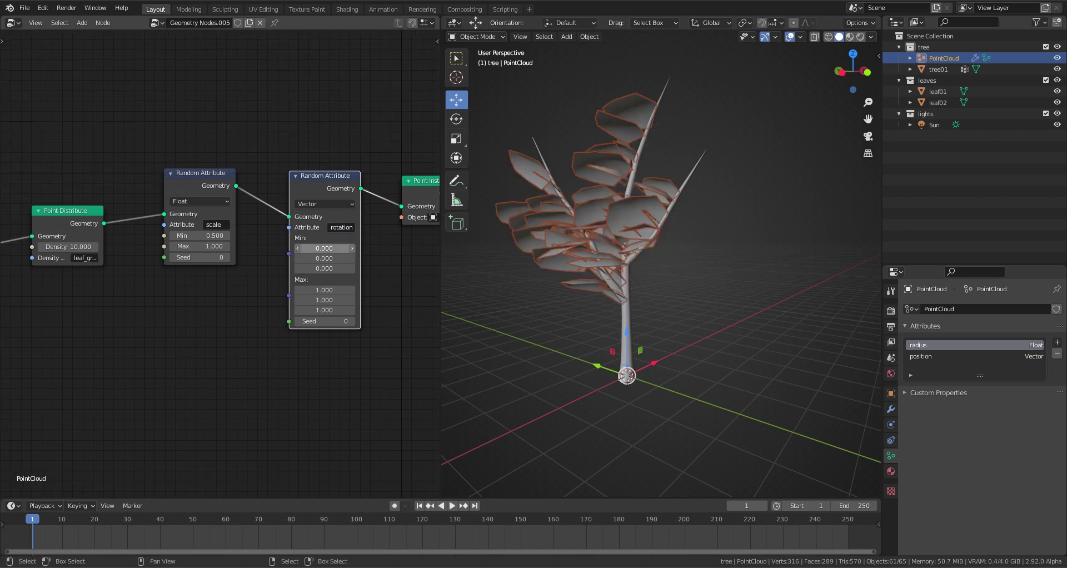
pyautogui.moveTo(325, 248)
pyautogui.mouseDown()
pyautogui.moveTo(358, 247)
pyautogui.moveTo(375, 268)
pyautogui.moveTo(358, 290)
pyautogui.moveTo(408, 310)
pyautogui.mouseUp()
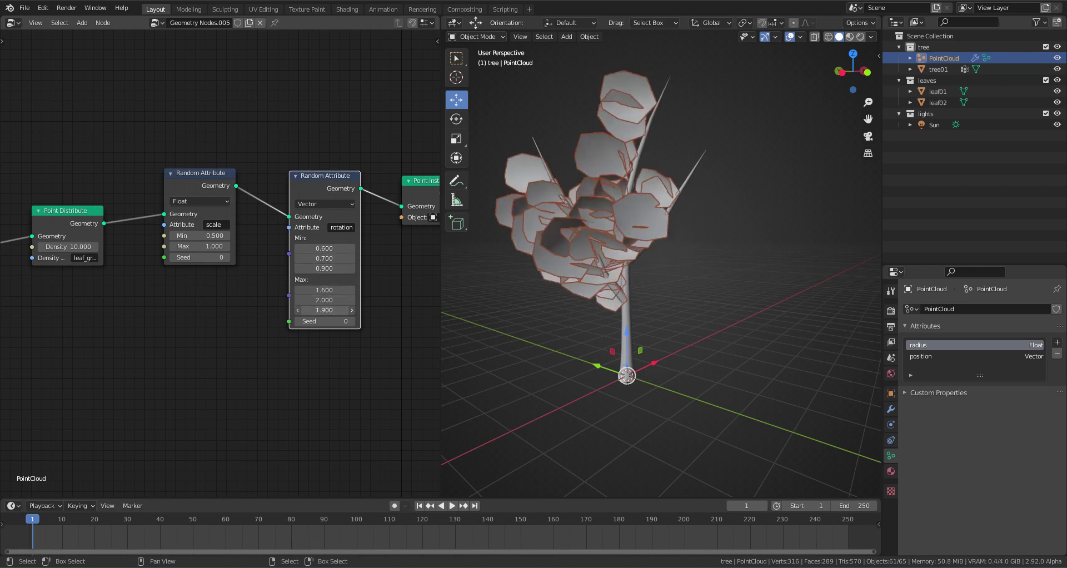
# - Raise the rotation's max Z to 2.5 and duplicate that Random Attribute node below it
pyautogui.moveTo(611, 250)
pyautogui.mouseDown(button='middle')
pyautogui.moveTo(694, 239)
pyautogui.moveTo(667, 250)
pyautogui.mouseUp(button='middle')
pyautogui.scroll(-3, 222, 244)
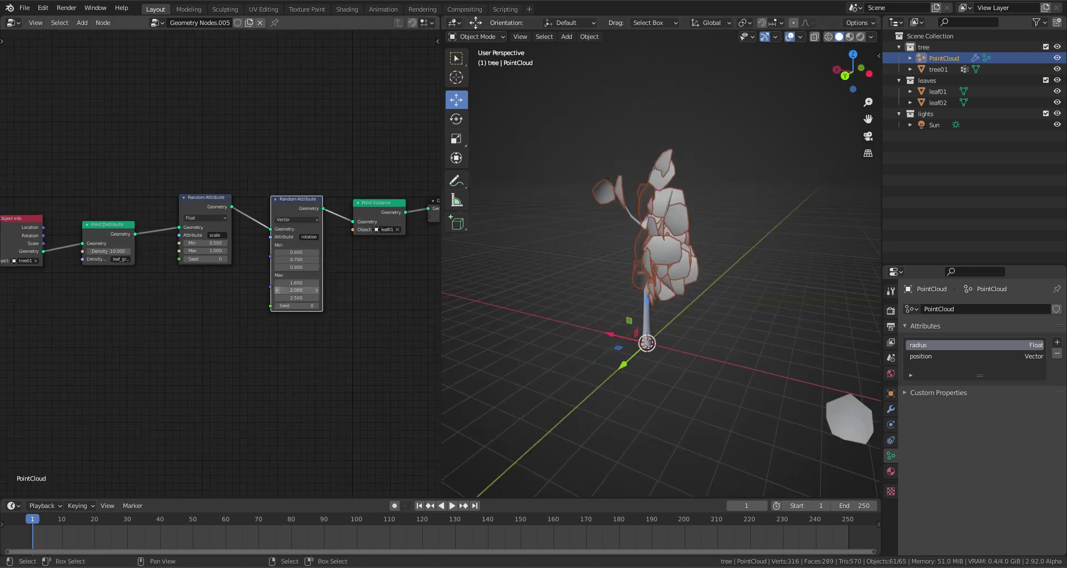
pyautogui.moveTo(251, 256); pyautogui.dragTo(222, 236, button='middle')
pyautogui.scroll(-2, 222, 239)
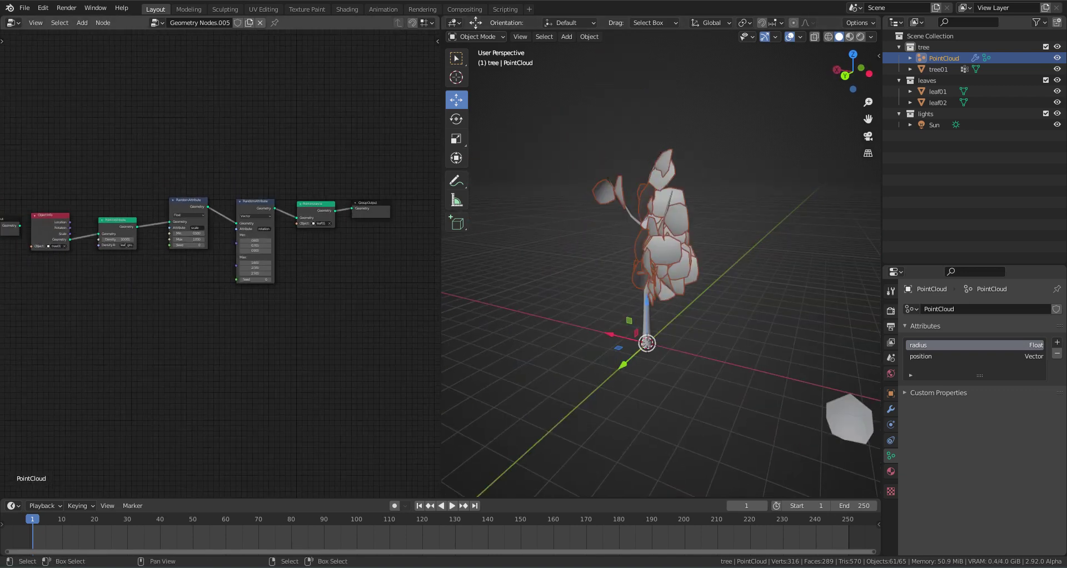
pyautogui.hotkey('shift', 'd')
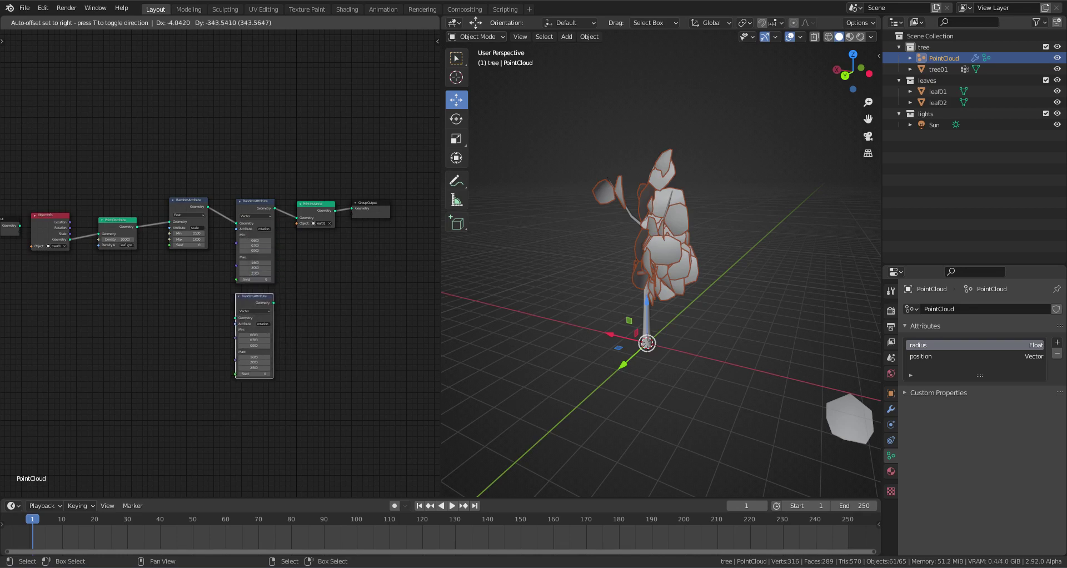
pyautogui.click(254, 333)
# - Duplicate the Point Instance node and set the copy to instance leaf02
pyautogui.hotkey('shift', 'd')
pyautogui.click(314, 267)
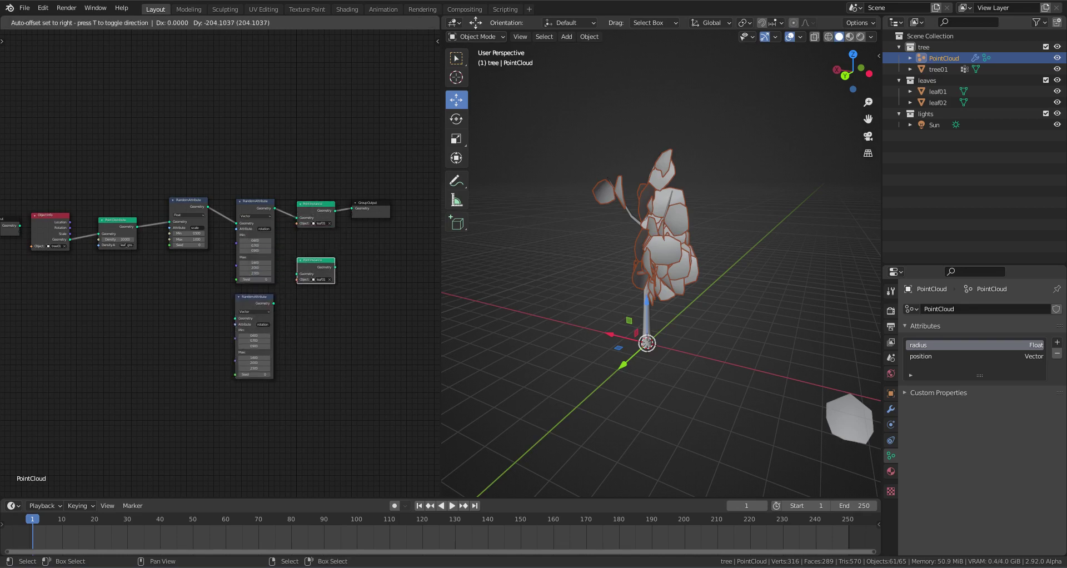
pyautogui.scroll(1, 286, 308)
pyautogui.scroll(1, 286, 308)
pyautogui.scroll(1, 287, 309)
pyautogui.click(350, 251)
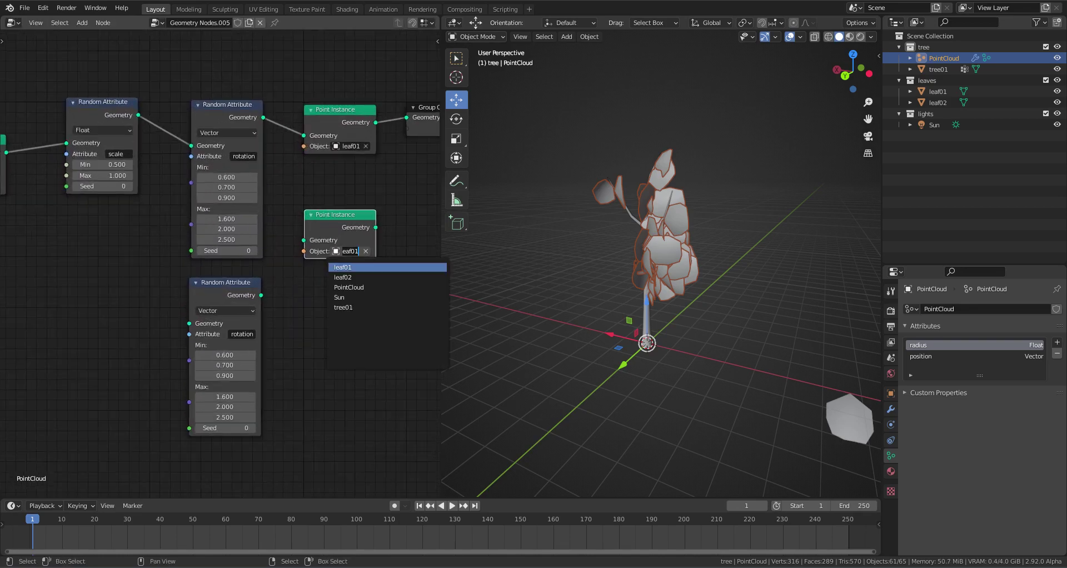
pyautogui.click(350, 279)
pyautogui.moveTo(350, 278); pyautogui.dragTo(297, 283, button='middle')
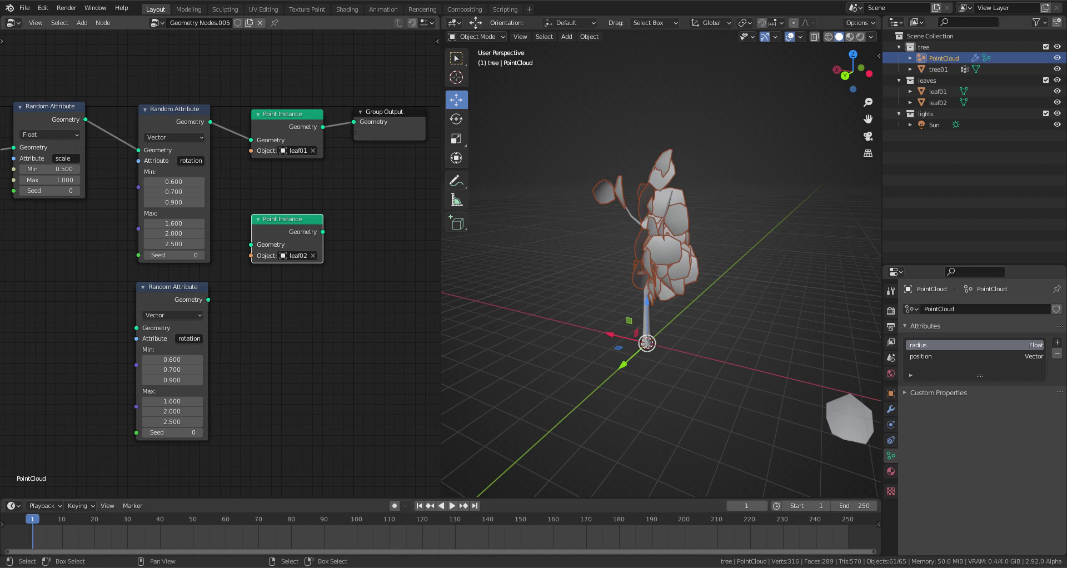
pyautogui.hotkey('shift', 'a')
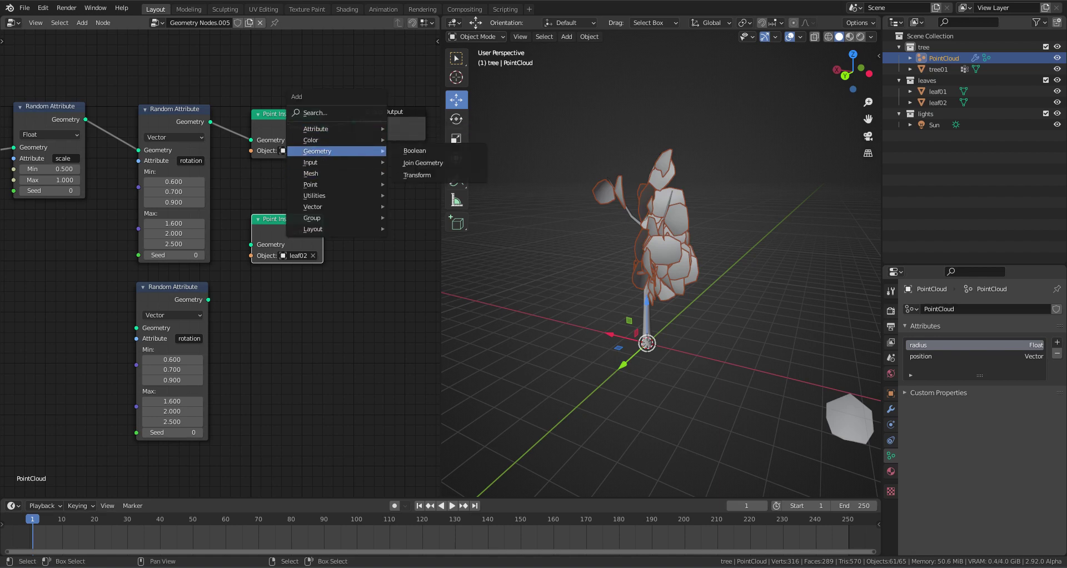
# - Add a Join Geometry node before Group Output and connect the leaf02 instancer to it
pyautogui.click(423, 162)
pyautogui.click(400, 133)
pyautogui.scroll(-1, 400, 134)
pyautogui.moveTo(400, 133); pyautogui.dragTo(370, 135, button='middle')
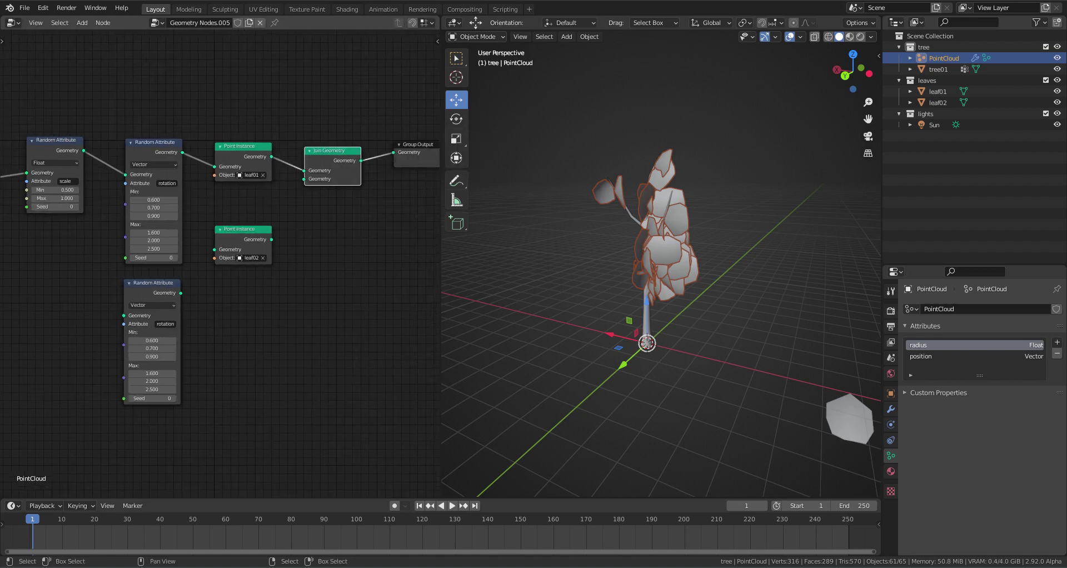
pyautogui.moveTo(271, 239); pyautogui.dragTo(304, 179)
pyautogui.moveTo(304, 179); pyautogui.dragTo(391, 129, button='middle')
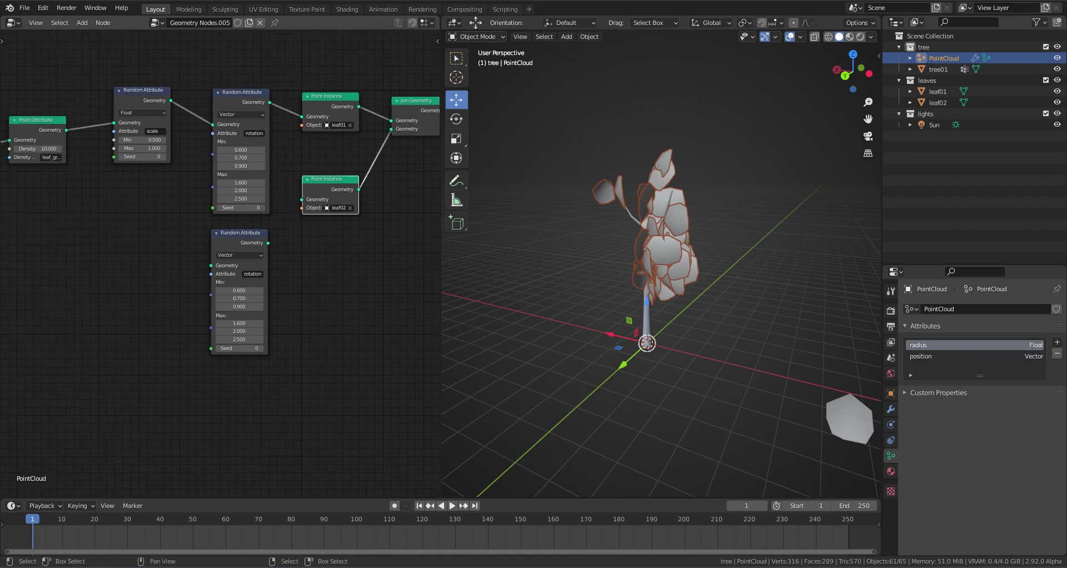
# - Feed the scaled points through the second rotation randomiser into the leaf02 instancer
pyautogui.moveTo(268, 243); pyautogui.dragTo(303, 199)
pyautogui.moveTo(303, 199); pyautogui.dragTo(384, 189, button='middle')
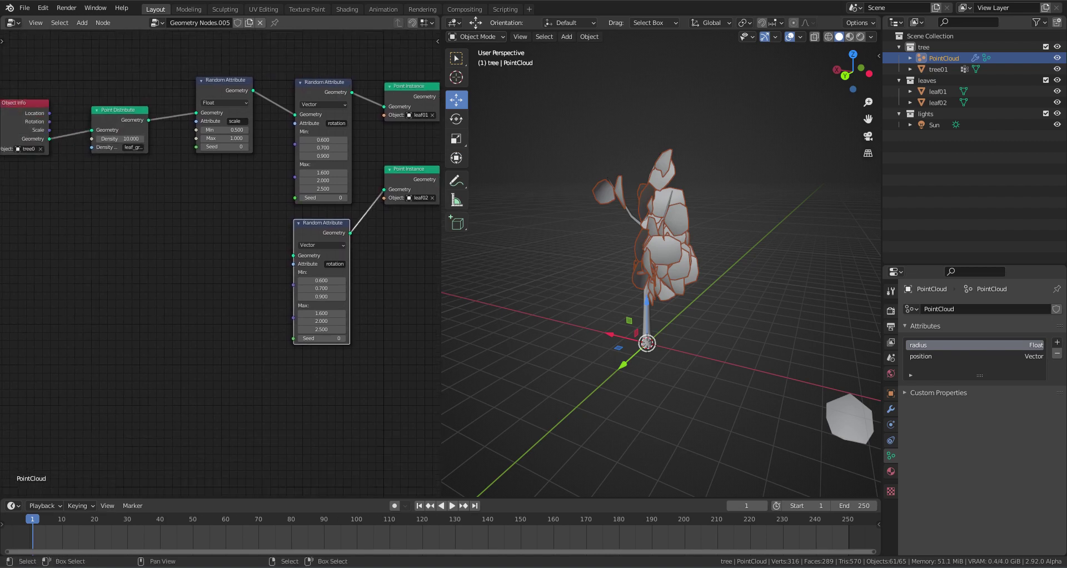
pyautogui.moveTo(253, 90); pyautogui.dragTo(250, 98)
pyautogui.moveTo(281, 250); pyautogui.dragTo(293, 255)
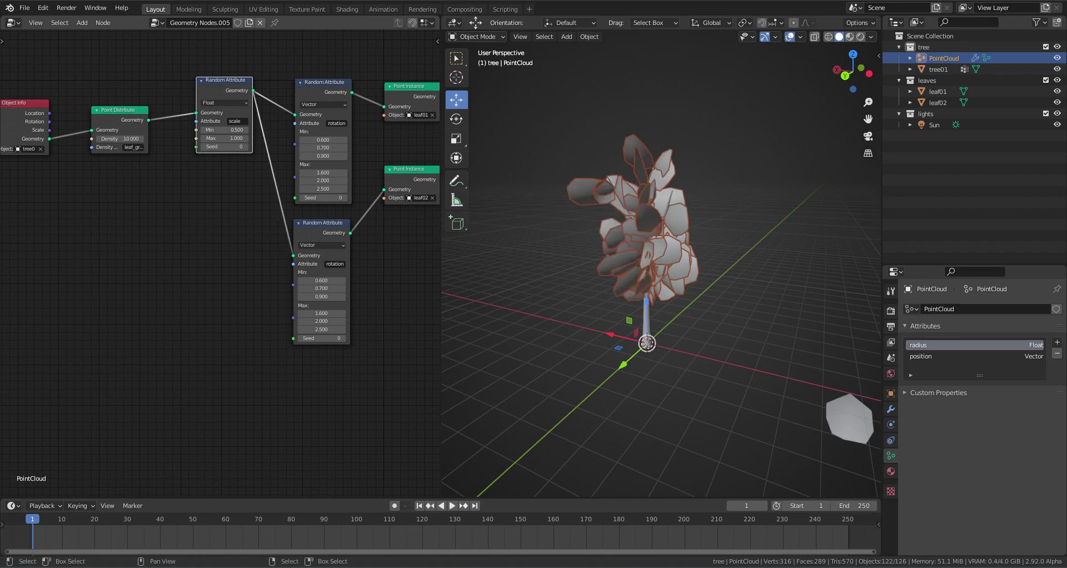
pyautogui.moveTo(293, 255); pyautogui.dragTo(303, 252, button='middle')
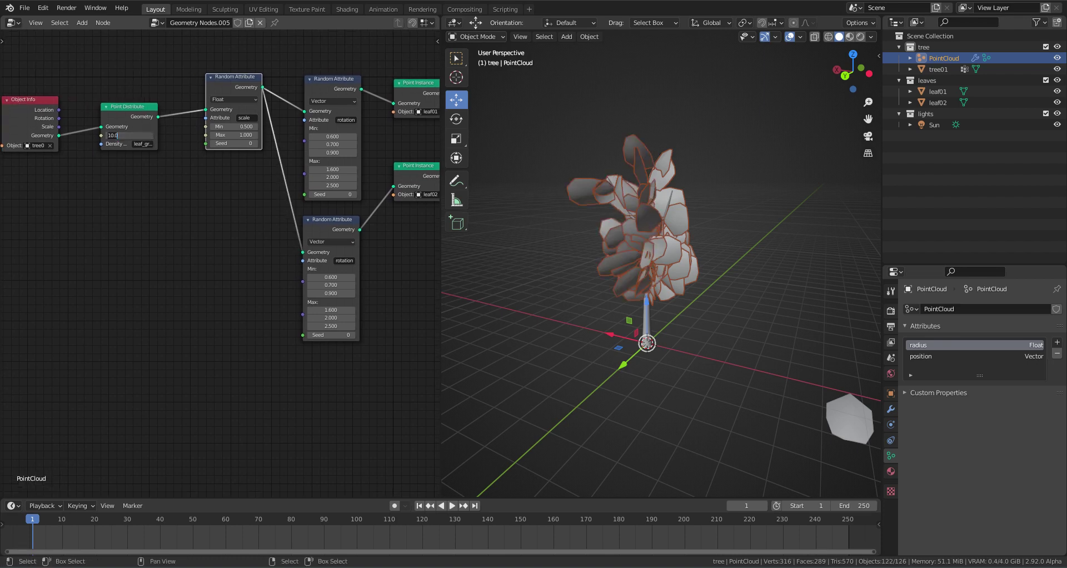
pyautogui.write('25')
# - Raise leaf density to 25 and view the tree in Material Preview with nothing selected
pyautogui.press('Return')
pyautogui.moveTo(661, 250)
pyautogui.mouseDown(button='middle')
pyautogui.moveTo(611, 244)
pyautogui.moveTo(639, 239)
pyautogui.mouseUp(button='middle')
pyautogui.click(850, 36)
pyautogui.hotkey('alt', 'a')
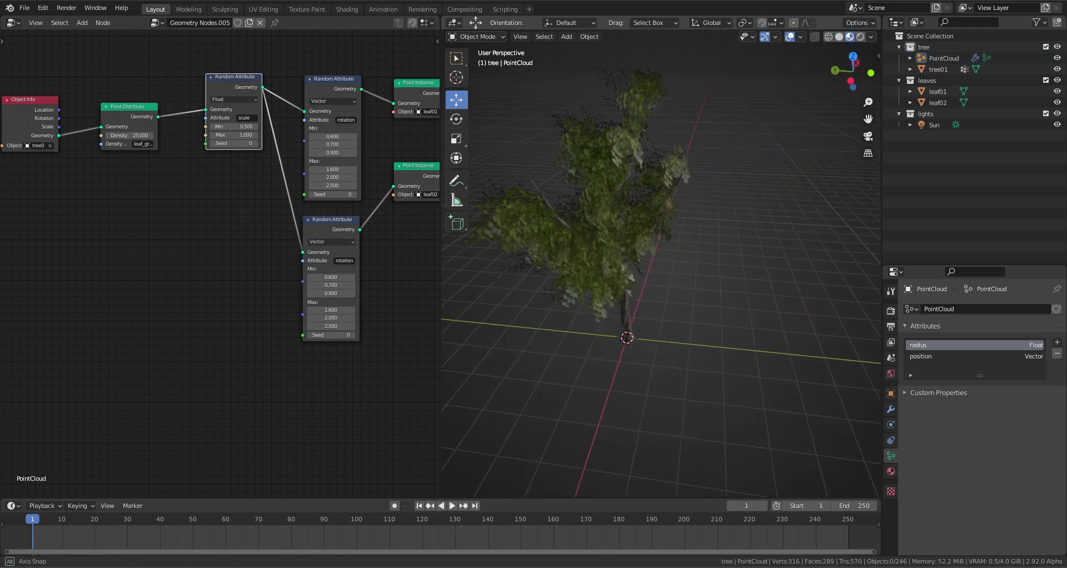
pyautogui.scroll(2, 661, 222)
# - Link both rotation randomisers' Min and Max sockets to new shared Group Input sockets
pyautogui.moveTo(304, 141); pyautogui.dragTo(257, 141)
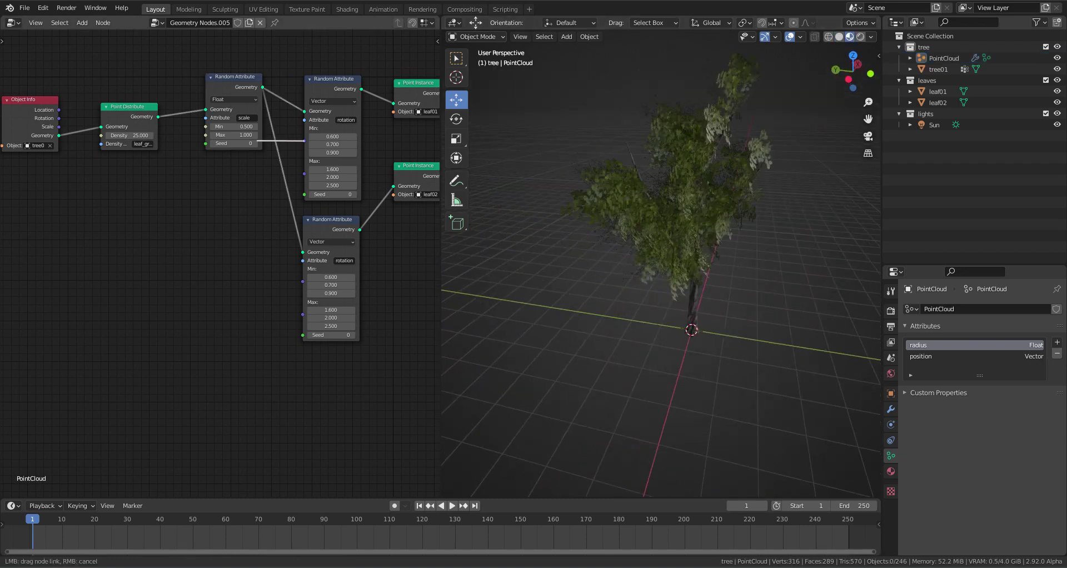
pyautogui.moveTo(32, 132); pyautogui.dragTo(55, 146)
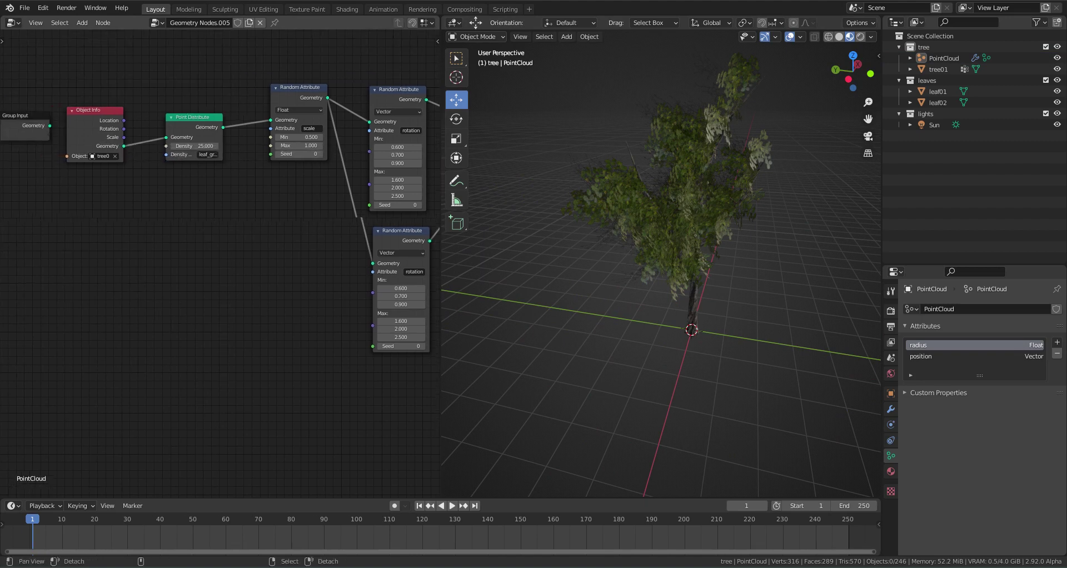
pyautogui.moveTo(167, 278); pyautogui.dragTo(239, 300, button='middle')
pyautogui.moveTo(369, 161); pyautogui.dragTo(73, 145)
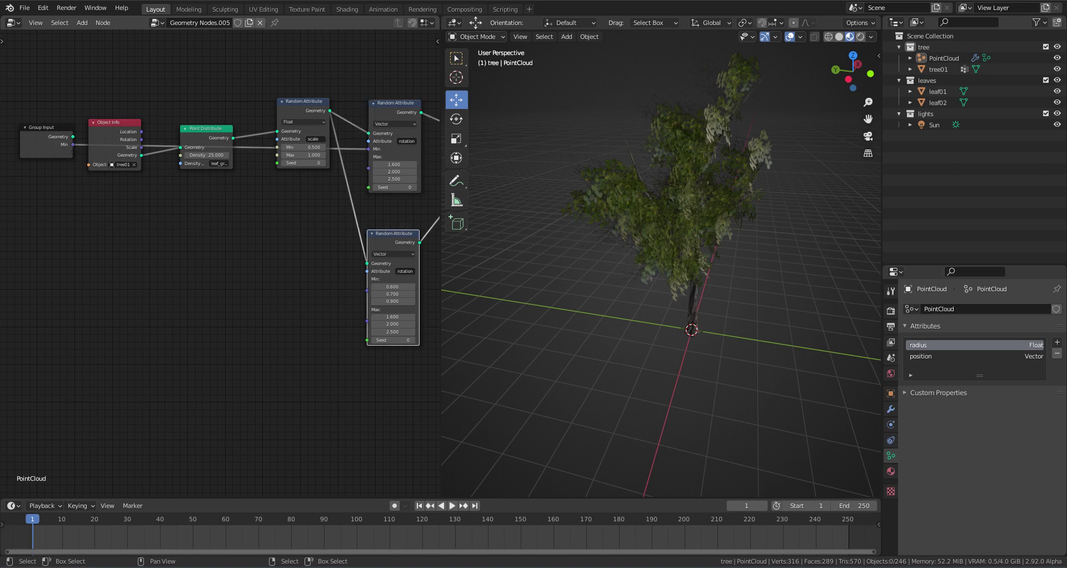
pyautogui.moveTo(366, 290); pyautogui.dragTo(73, 144)
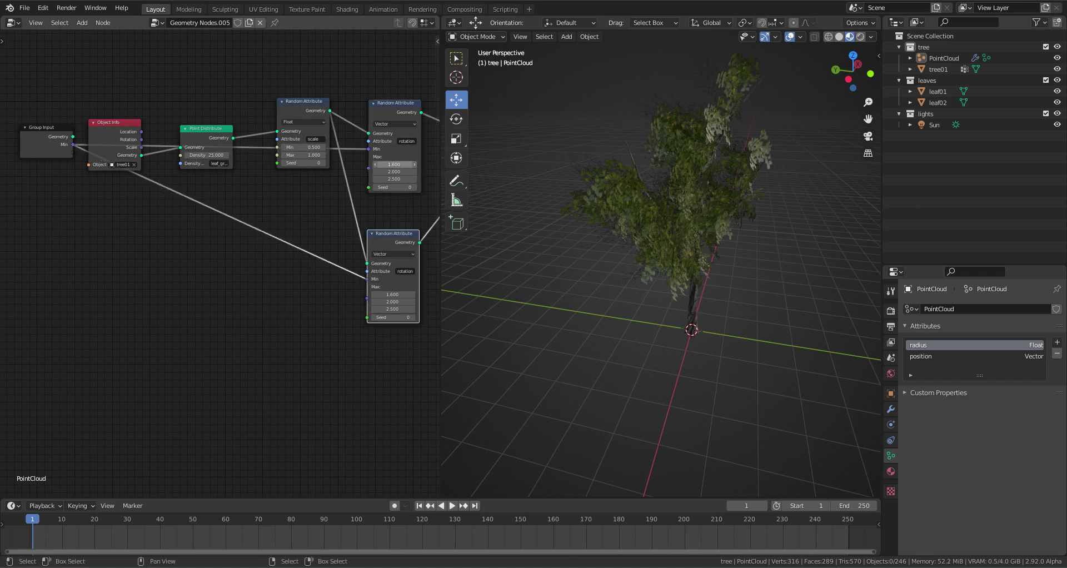
pyautogui.moveTo(369, 168); pyautogui.dragTo(73, 152)
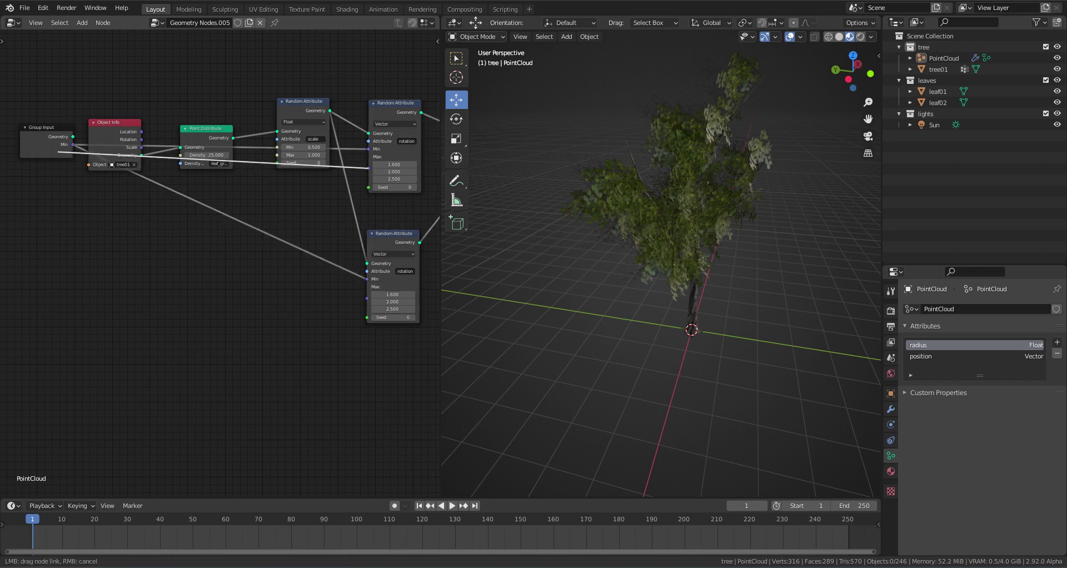
pyautogui.moveTo(366, 299); pyautogui.dragTo(73, 153)
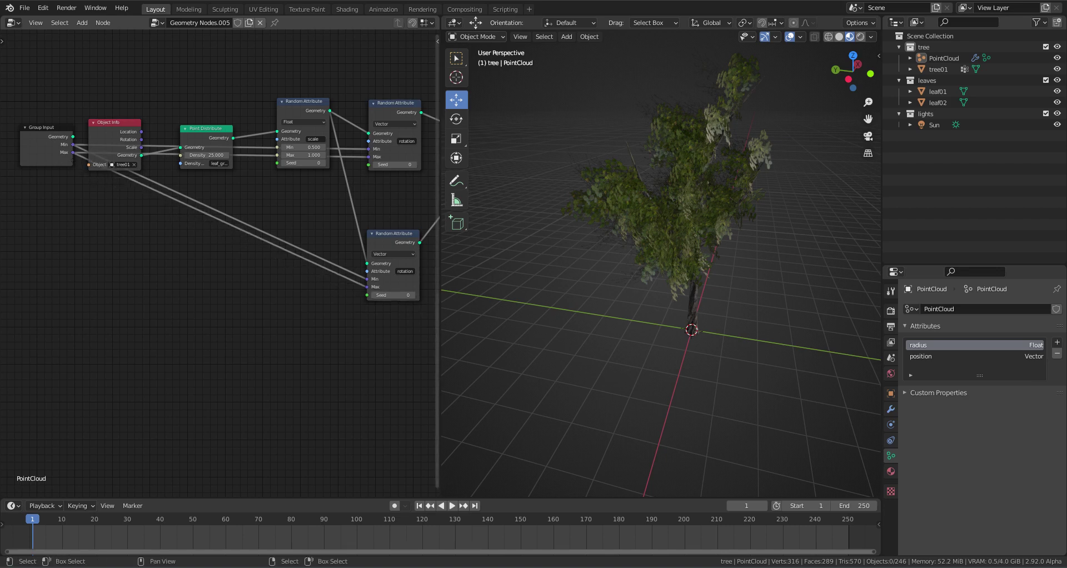
pyautogui.keyDown('alt'); pyautogui.moveTo(662, 278); pyautogui.dragTo(740, 256); pyautogui.keyUp('alt')
# - Switch the viewport to Rendered shading and bring up the GeometryNodes modifier settings
pyautogui.click(861, 36)
pyautogui.moveTo(661, 267); pyautogui.dragTo(678, 261, button='middle')
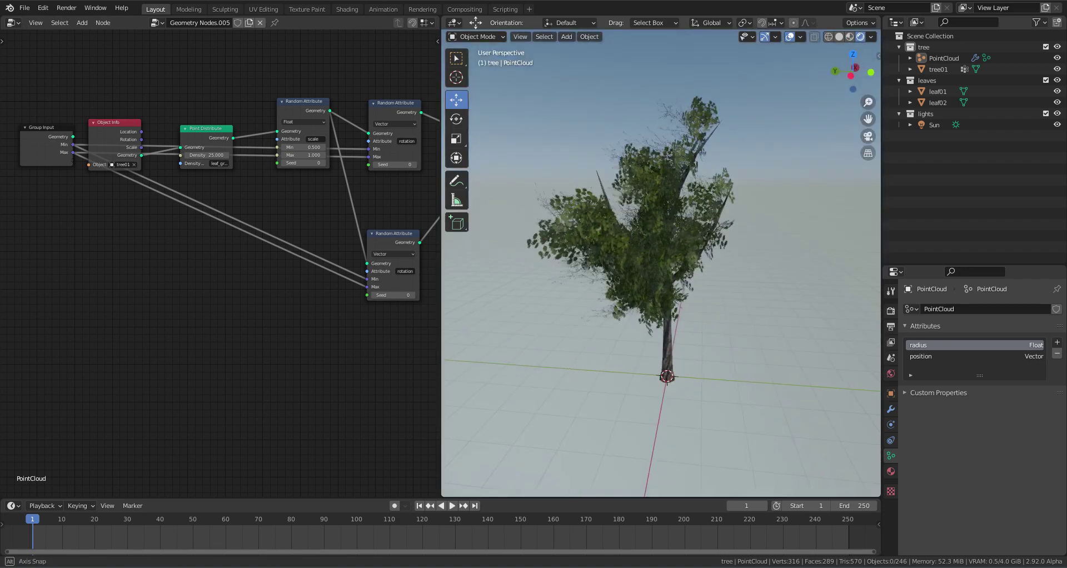
pyautogui.click(891, 408)
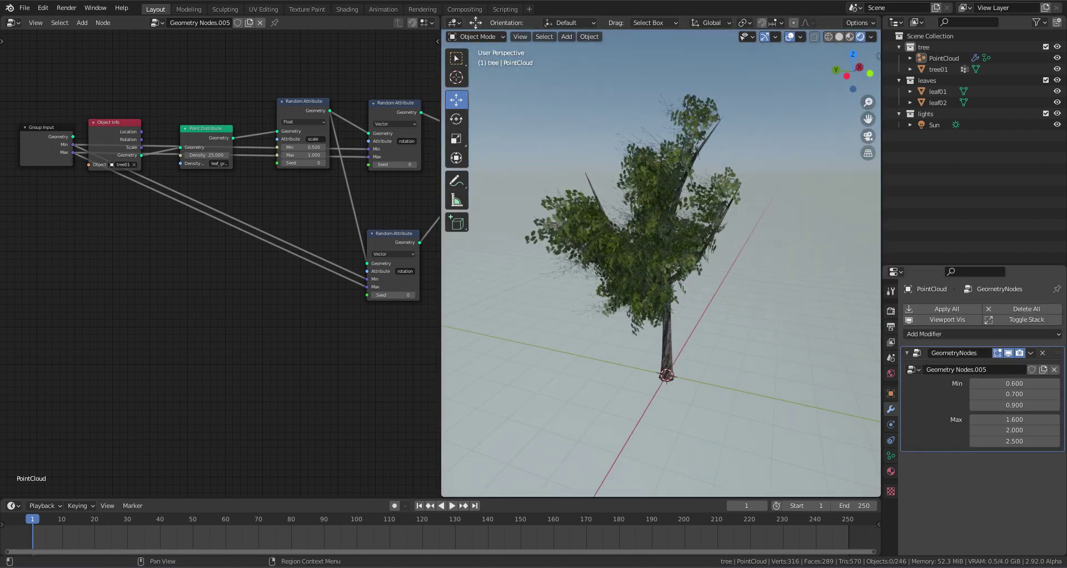
# - Adjust leaf rotation to Min 0.29/0.13/1.86 and Max 1.26/1.26/7.15
pyautogui.moveTo(1014, 384)
pyautogui.mouseDown()
pyautogui.moveTo(995, 384)
pyautogui.moveTo(1045, 406)
pyautogui.moveTo(992, 419)
pyautogui.moveTo(1033, 419)
pyautogui.moveTo(1012, 430)
pyautogui.moveTo(1050, 441)
pyautogui.moveTo(1000, 441)
pyautogui.mouseUp()
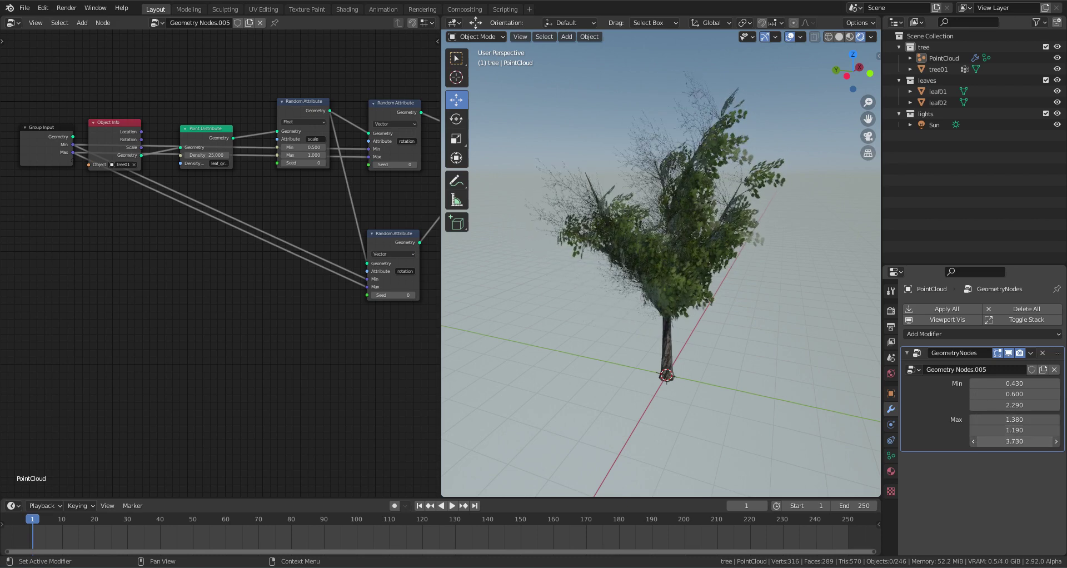
pyautogui.moveTo(1015, 394)
pyautogui.mouseDown()
pyautogui.moveTo(1000, 394)
pyautogui.moveTo(1003, 383)
pyautogui.moveTo(1023, 383)
pyautogui.moveTo(995, 405)
pyautogui.moveTo(1009, 420)
pyautogui.moveTo(995, 431)
pyautogui.moveTo(1034, 430)
pyautogui.mouseUp()
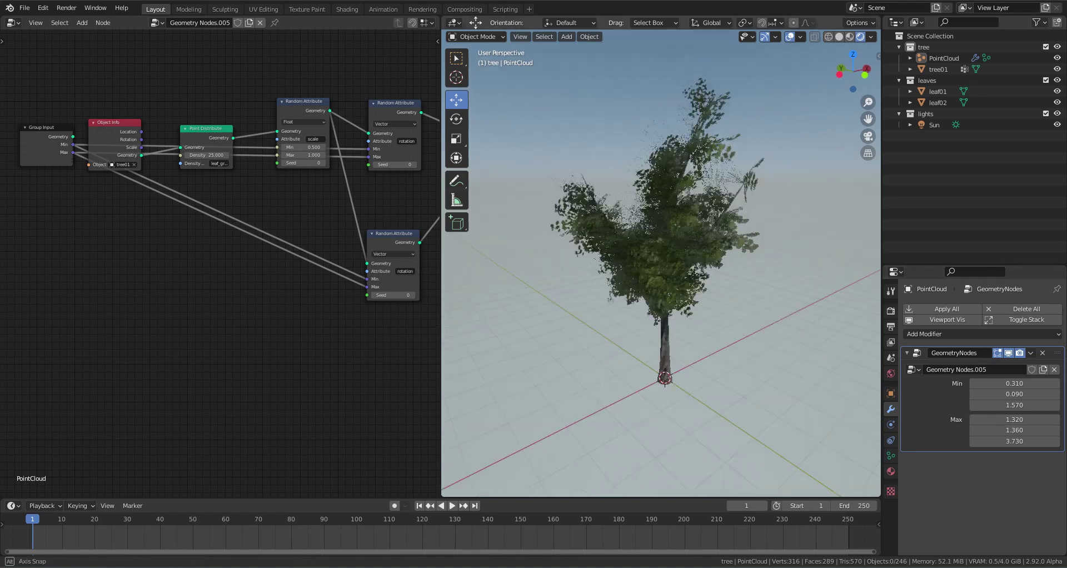
pyautogui.moveTo(667, 278); pyautogui.dragTo(700, 267, button='middle')
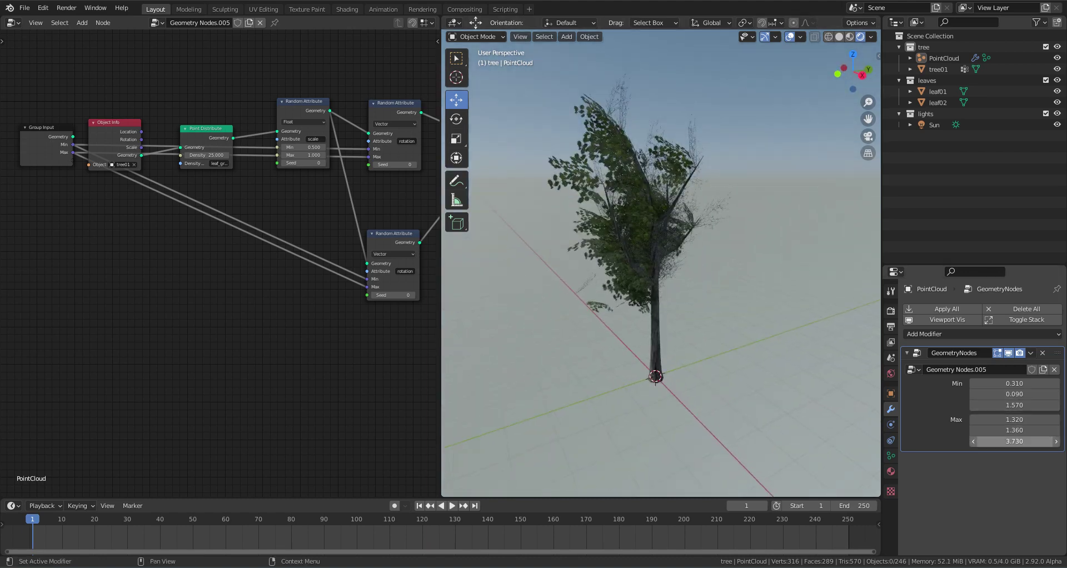
pyautogui.moveTo(1014, 442); pyautogui.dragTo(1056, 441)
pyautogui.moveTo(667, 278); pyautogui.dragTo(723, 267, button='middle')
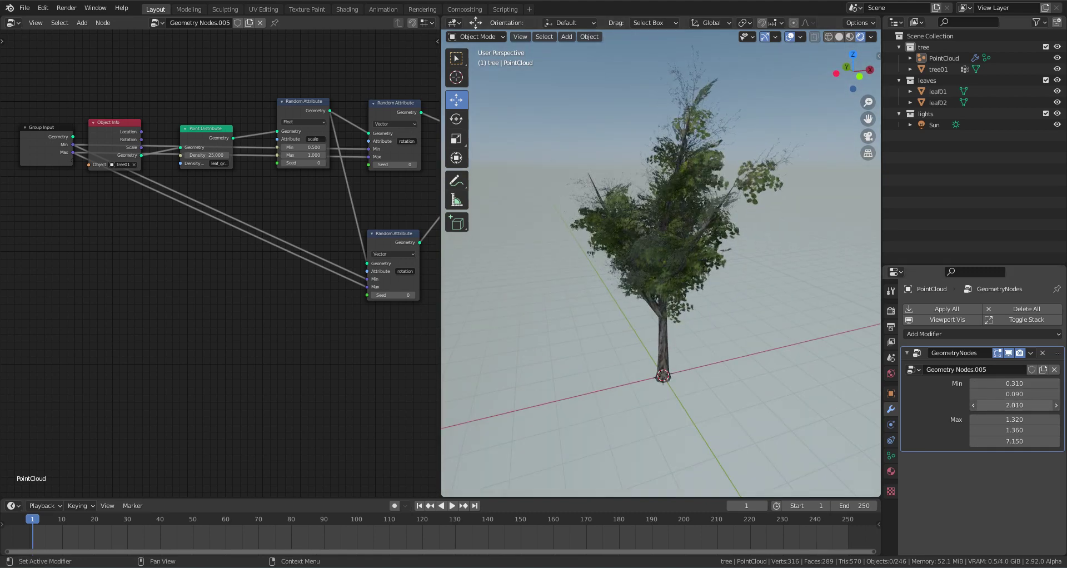
pyautogui.moveTo(1014, 395)
pyautogui.mouseDown()
pyautogui.moveTo(1000, 394)
pyautogui.moveTo(1009, 383)
pyautogui.mouseUp()
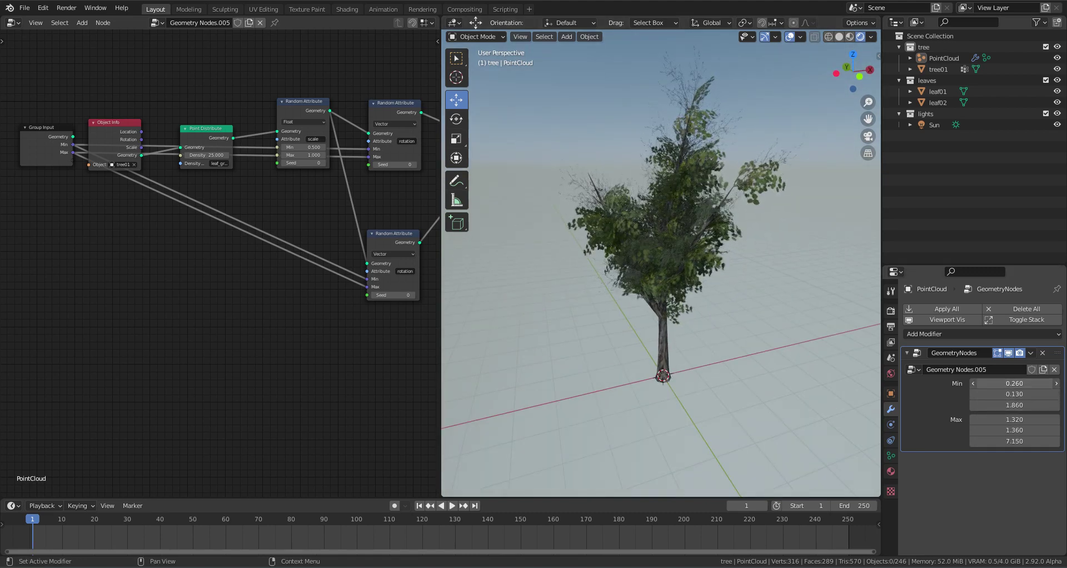
pyautogui.moveTo(1014, 419)
pyautogui.mouseDown()
pyautogui.moveTo(1001, 419)
pyautogui.moveTo(1004, 430)
pyautogui.mouseUp()
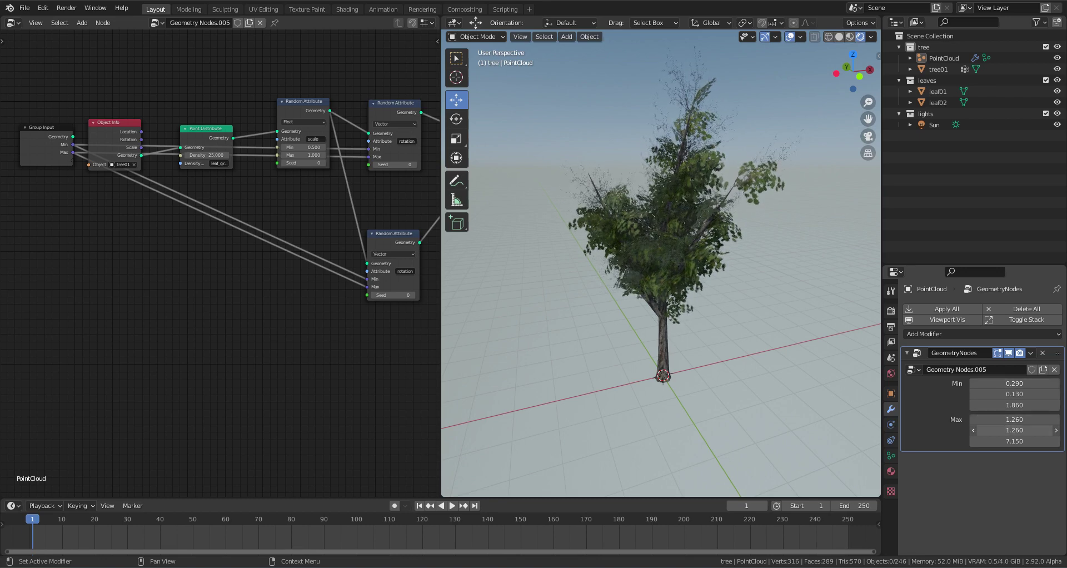
# - Pan the node graph and orbit around the fully leafed tree, now with Max Y at 1.400
pyautogui.moveTo(222, 333); pyautogui.dragTo(191, 357, button='middle')
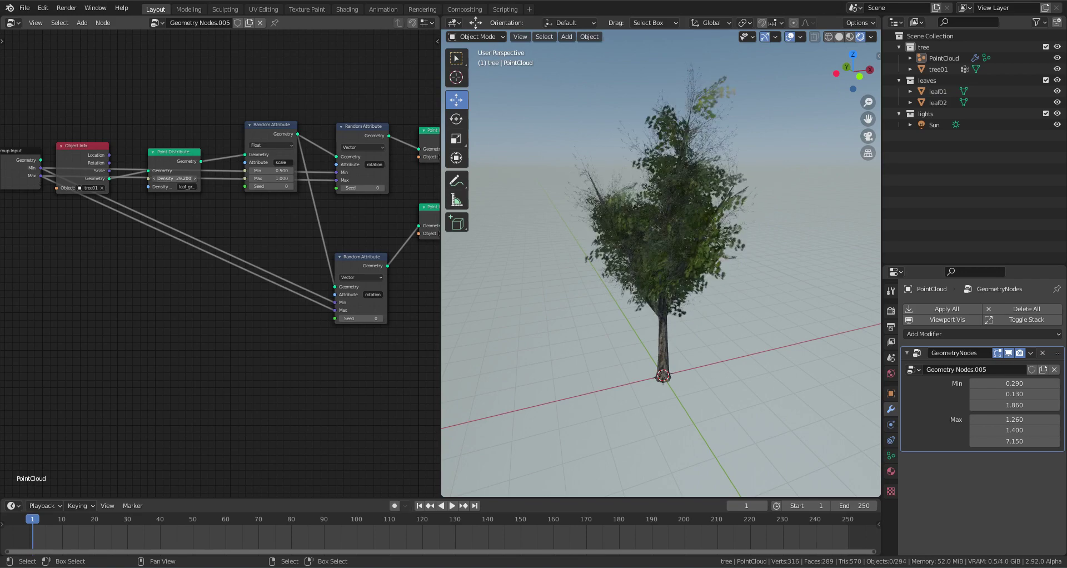
pyautogui.moveTo(661, 267)
pyautogui.mouseDown(button='middle')
pyautogui.moveTo(717, 262)
pyautogui.moveTo(656, 289)
pyautogui.mouseUp(button='middle')
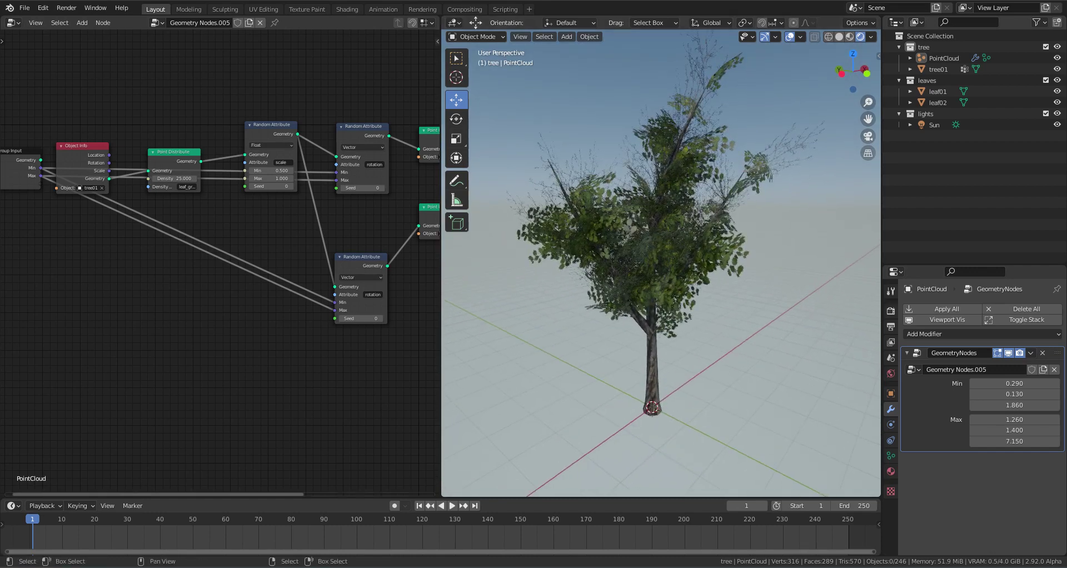